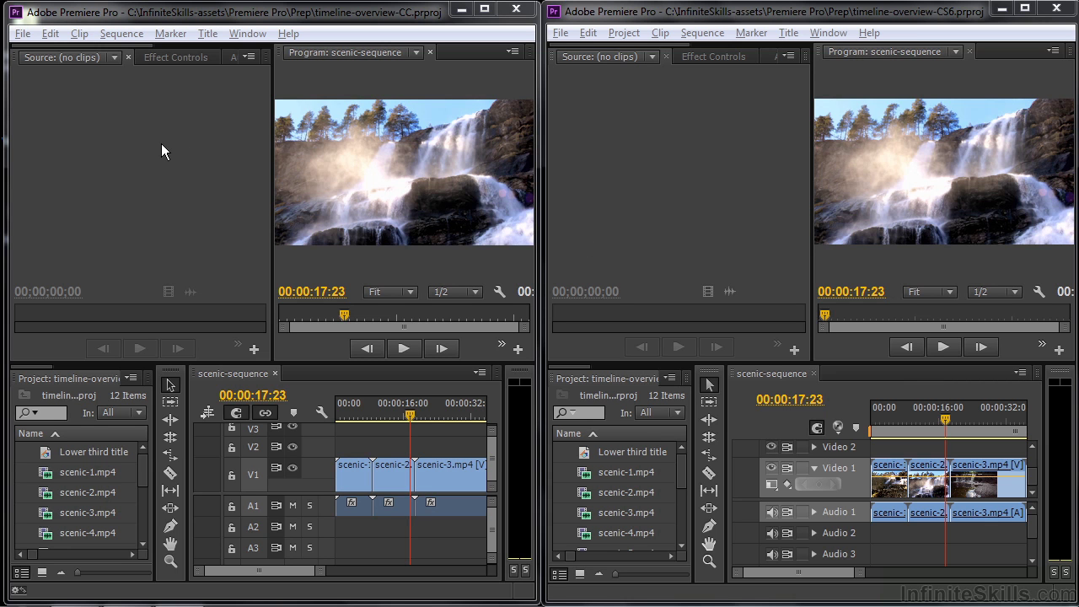
Step: Leave the CC timecode at 00:00:17:23 untouched and give the CS6 Timeline panel focus
{"action": "left_click", "coordinate": [306, 393]}
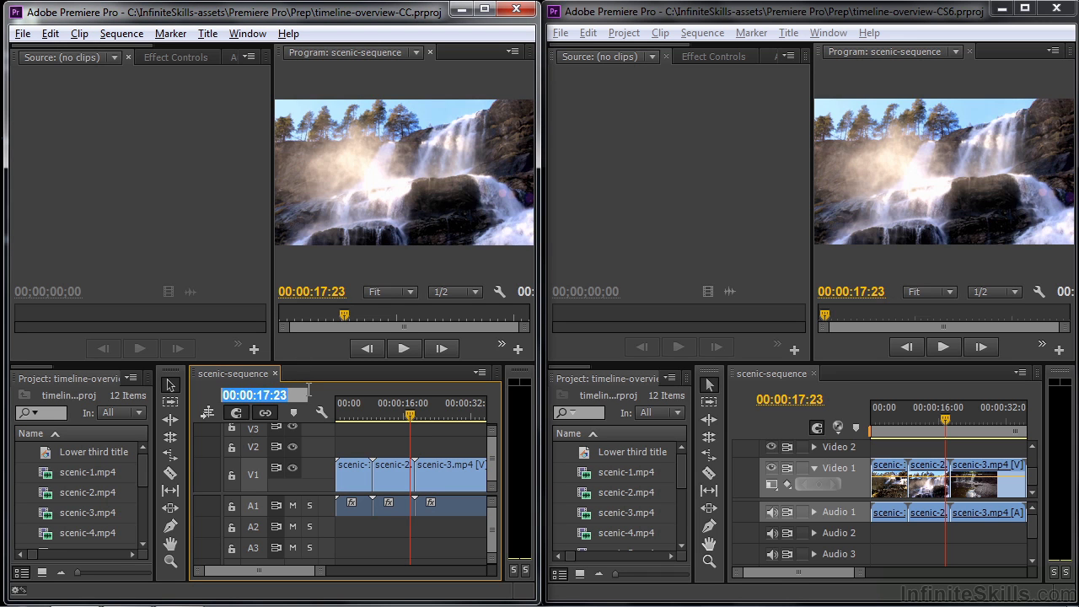
{"action": "left_click", "coordinate": [318, 395]}
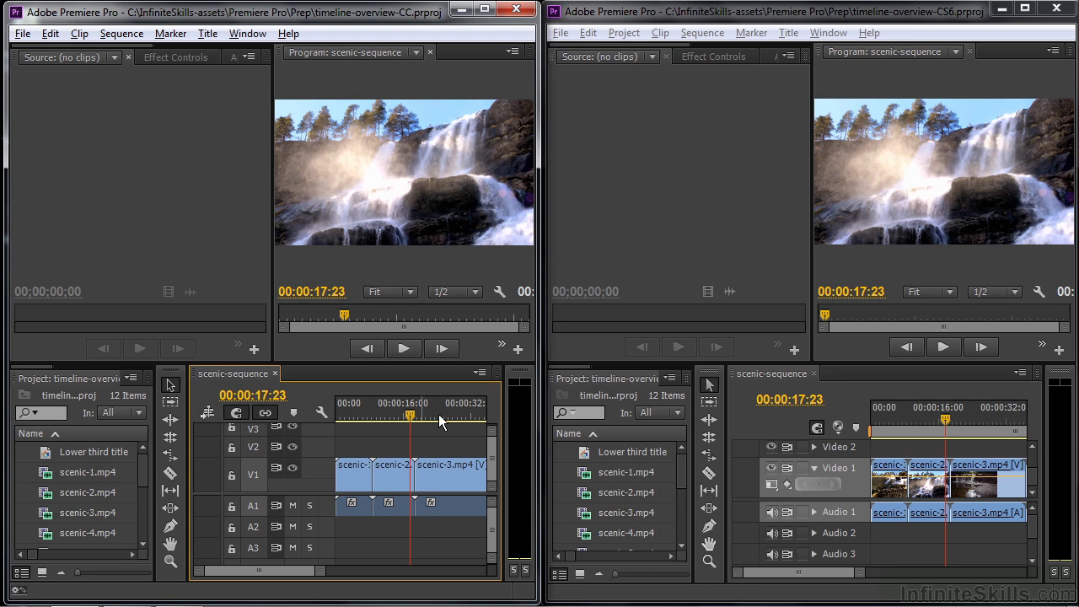
{"action": "left_click", "coordinate": [759, 420]}
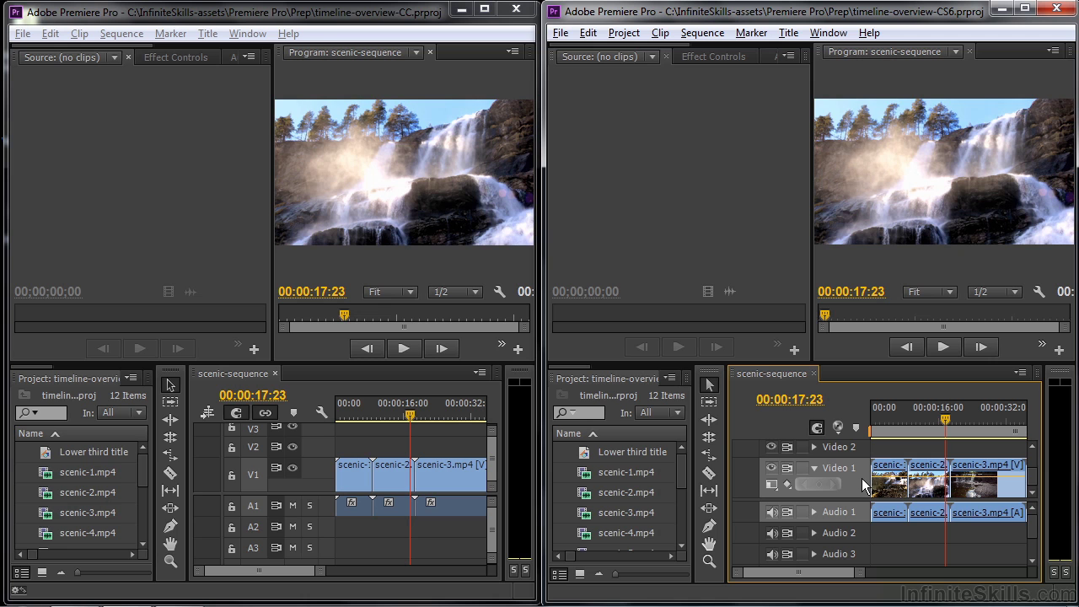
Step: Expand CS6 Video 1 to thumbnails, drag it taller twice, then collapse it to a single compact row
{"action": "left_click", "coordinate": [813, 467]}
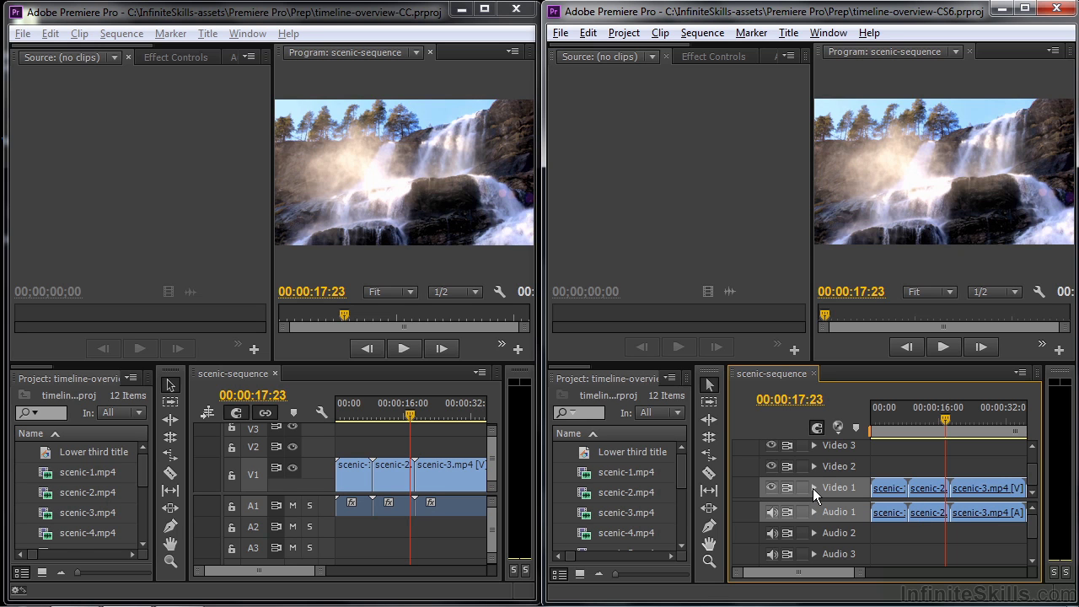
{"action": "left_click", "coordinate": [813, 487]}
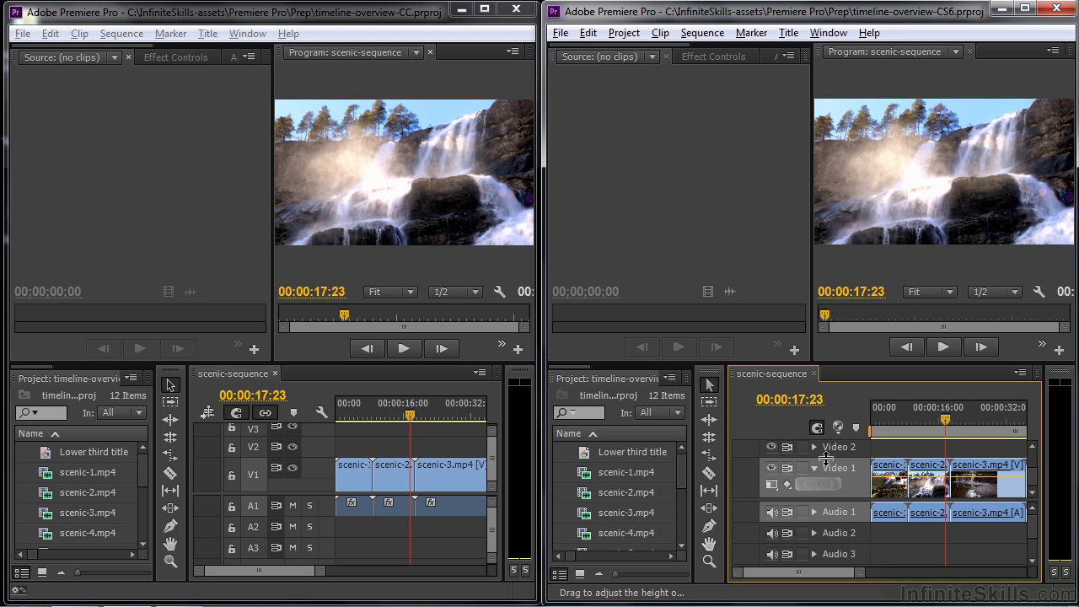
{"action": "left_click_drag", "start_coordinate": [826, 458], "coordinate": [830, 448]}
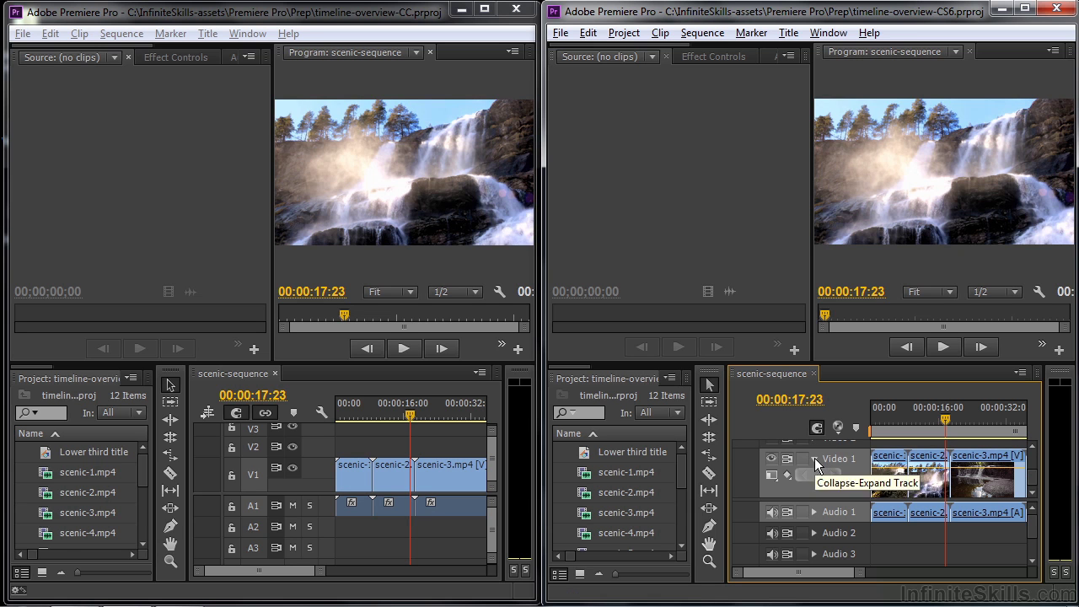
{"action": "left_click", "coordinate": [814, 457]}
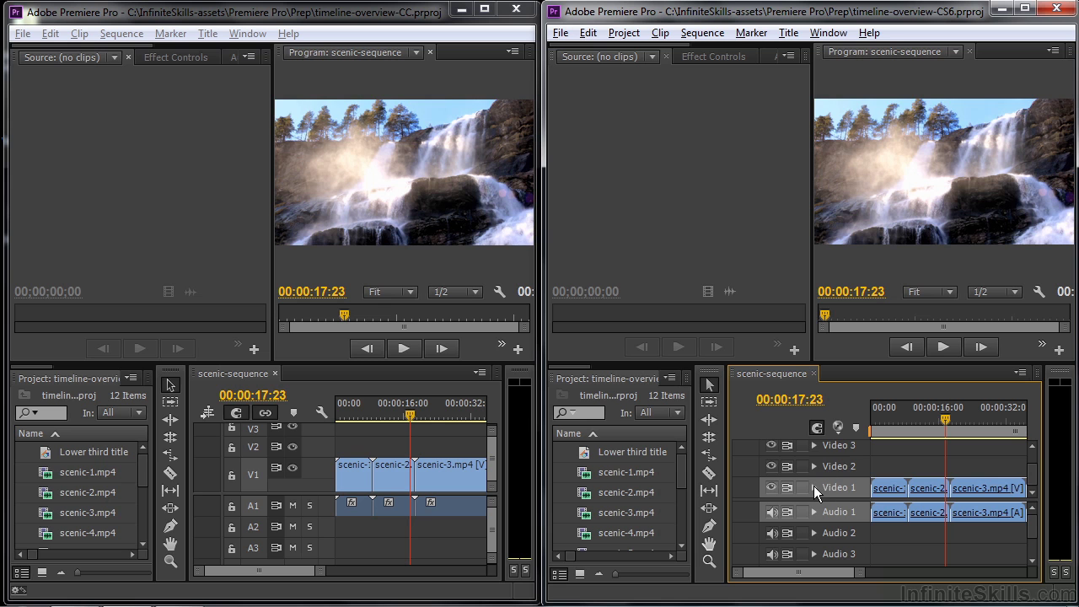
{"action": "left_click", "coordinate": [813, 485]}
{"action": "left_click_drag", "start_coordinate": [817, 455], "coordinate": [819, 433]}
{"action": "left_click", "coordinate": [814, 451]}
{"action": "left_click", "coordinate": [814, 512]}
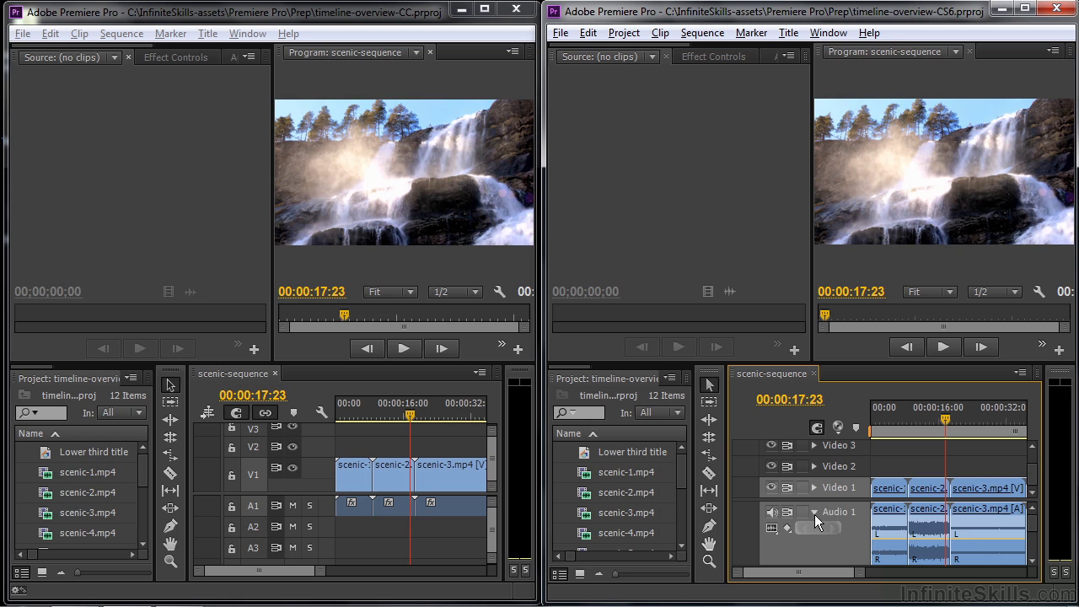
{"action": "scroll", "coordinate": [1031, 529], "scroll_direction": "down", "scroll_amount": 1}
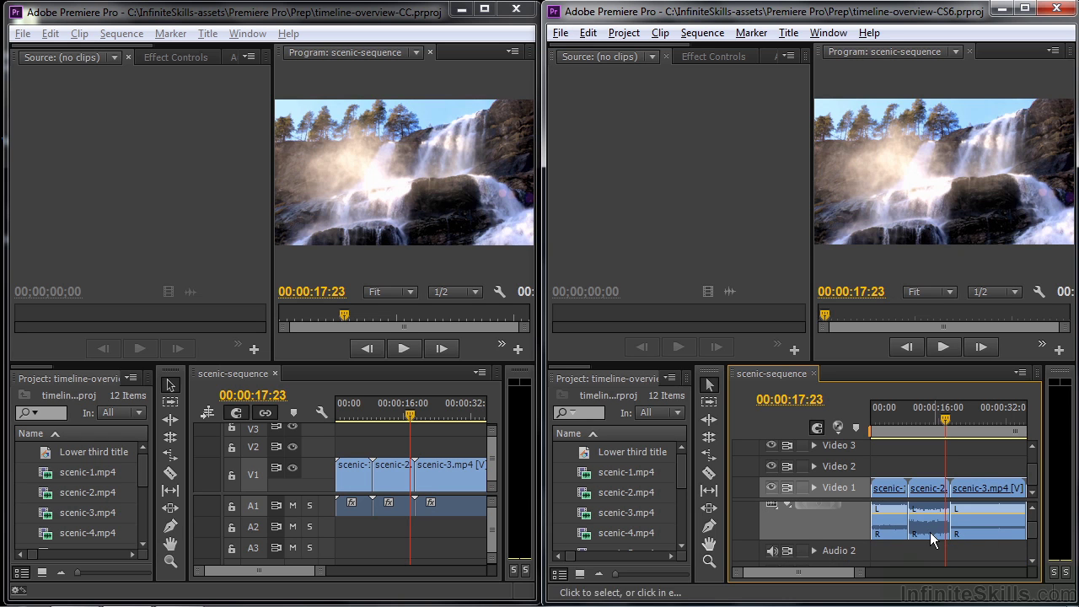
{"action": "left_click_drag", "start_coordinate": [859, 538], "coordinate": [860, 556]}
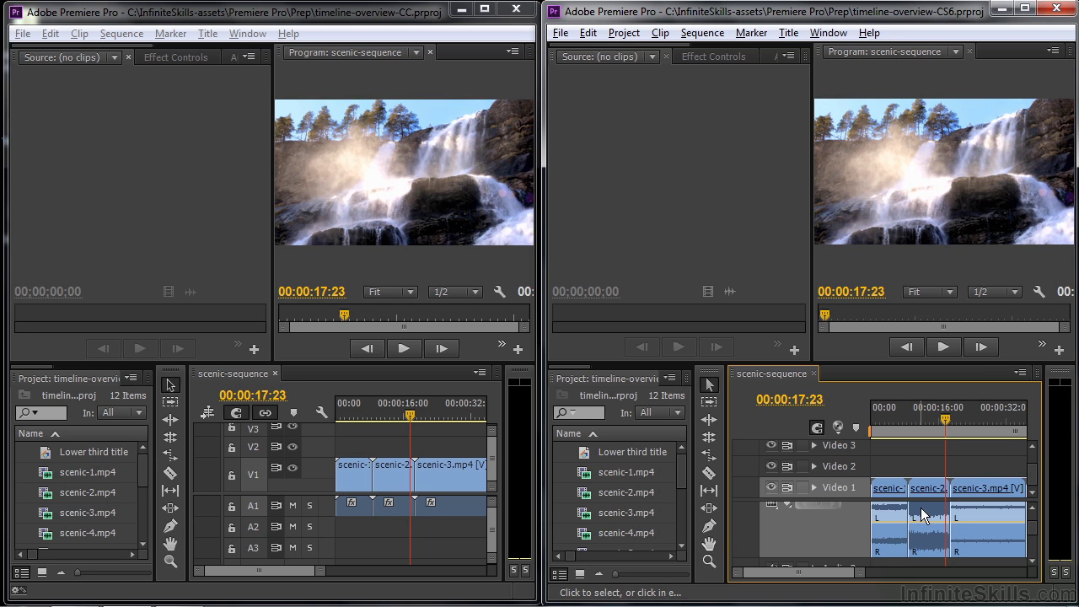
{"action": "mouse_move", "coordinate": [920, 507]}
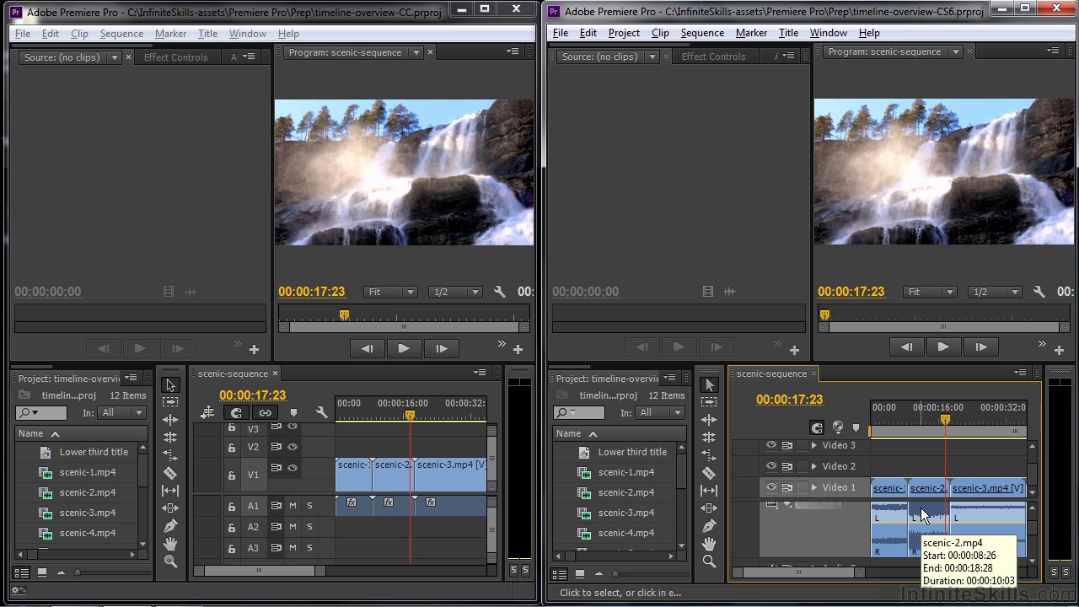
{"action": "scroll", "coordinate": [1035, 524], "scroll_direction": "up", "scroll_amount": 2}
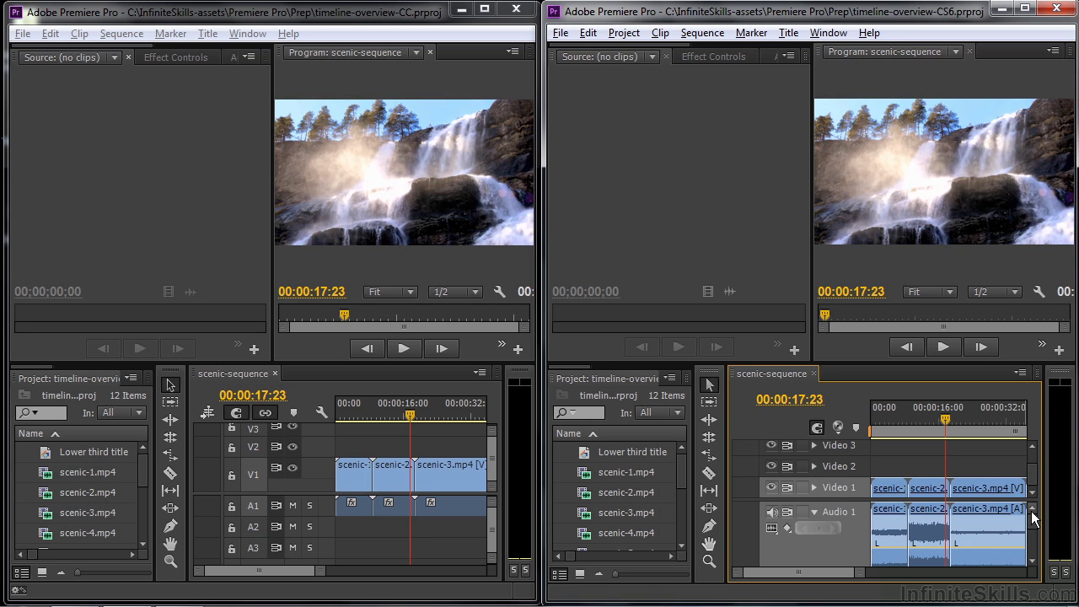
{"action": "left_click", "coordinate": [815, 512]}
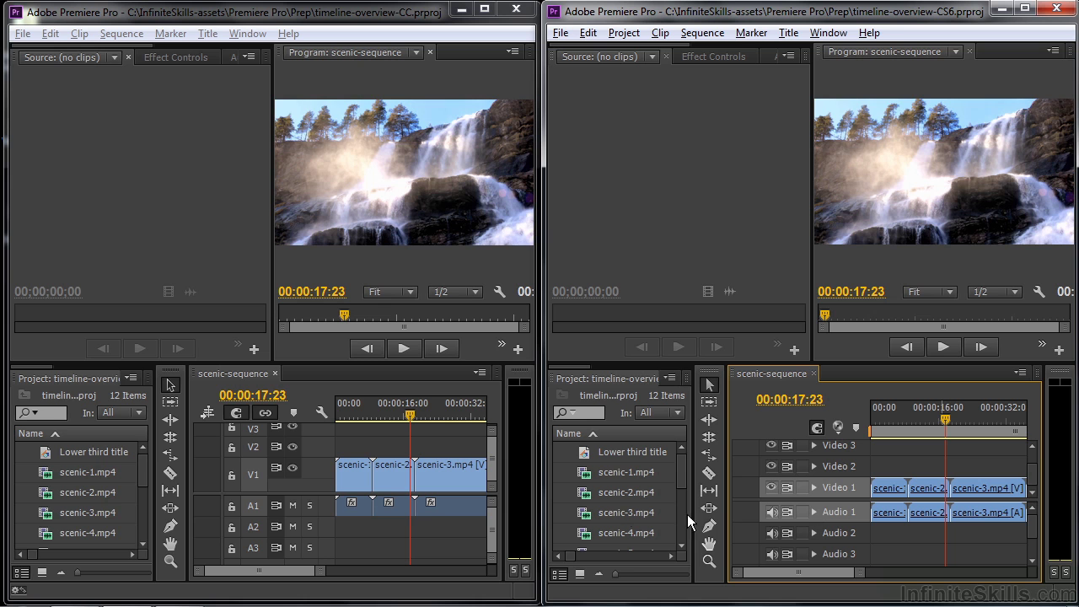
Step: Drag the CC A1 track taller and expand CS6 Audio 1 so both show audio waveforms
{"action": "left_click", "coordinate": [310, 461]}
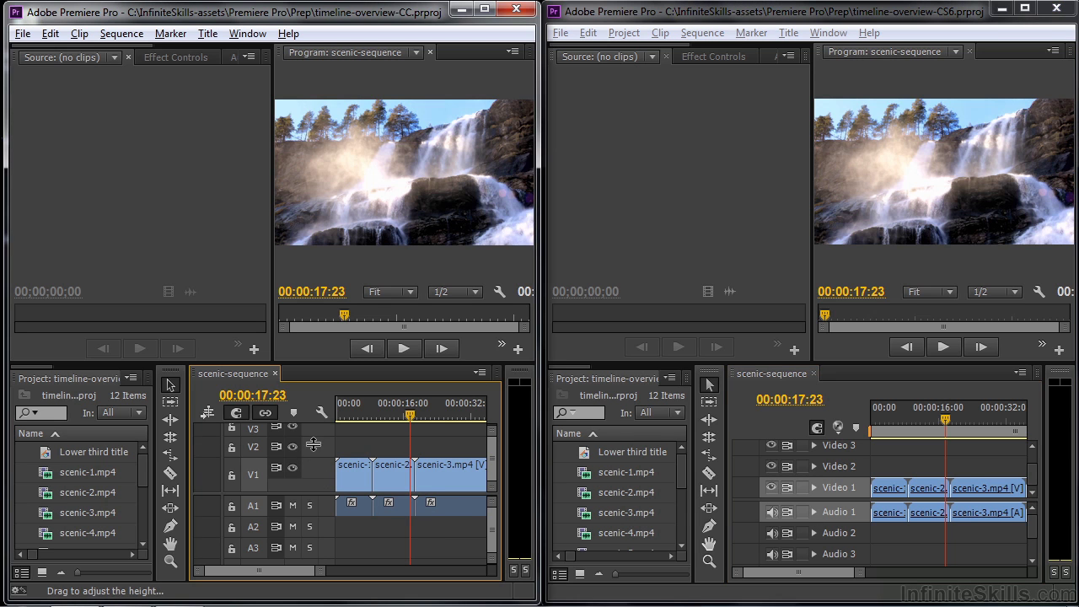
{"action": "left_click_drag", "start_coordinate": [314, 444], "coordinate": [314, 446]}
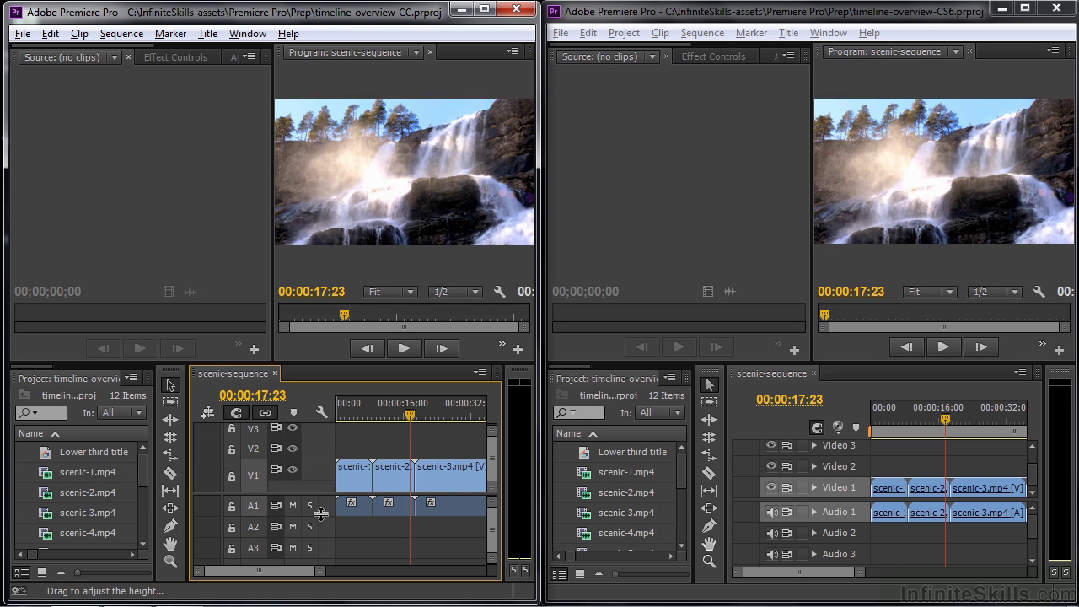
{"action": "left_click_drag", "start_coordinate": [321, 514], "coordinate": [325, 531]}
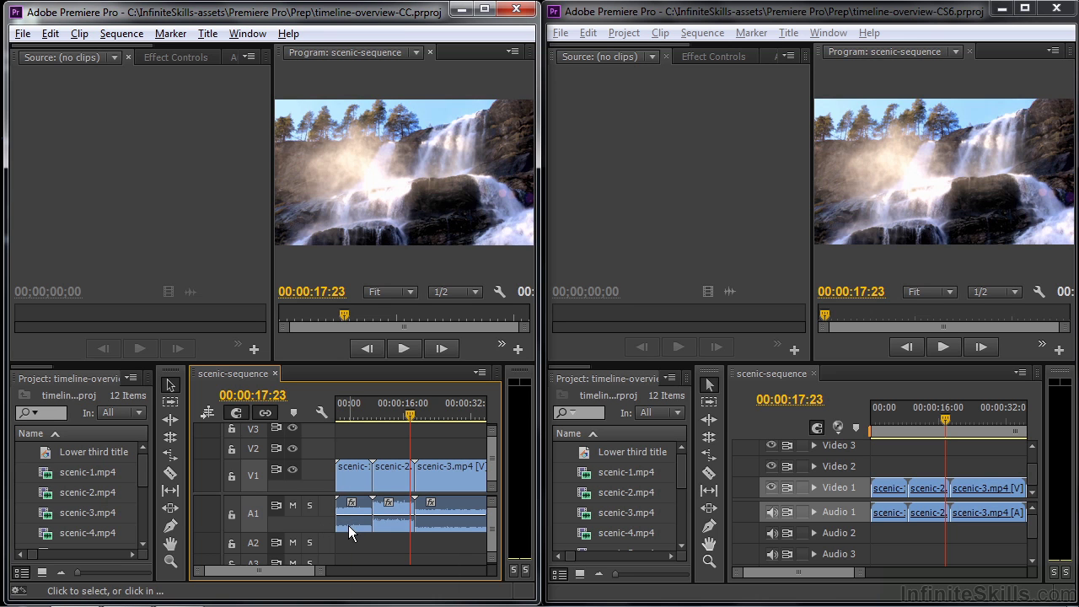
{"action": "left_click", "coordinate": [812, 512]}
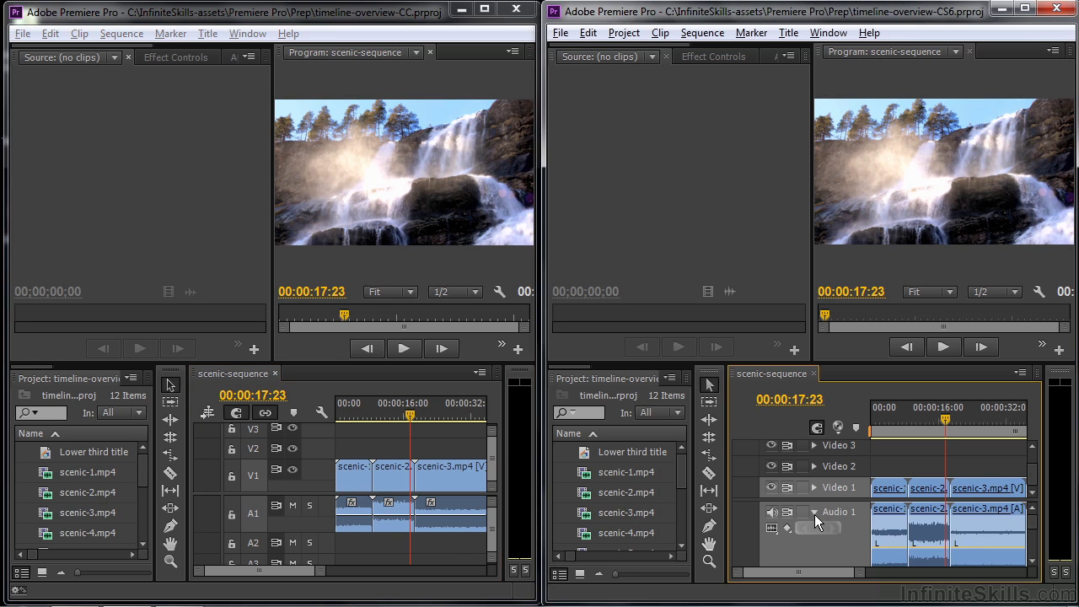
Step: Display scenic-2 audio's Volume Level at 0.00 dB, then select the scenic-2 clip in CC
{"action": "right_click", "coordinate": [388, 503]}
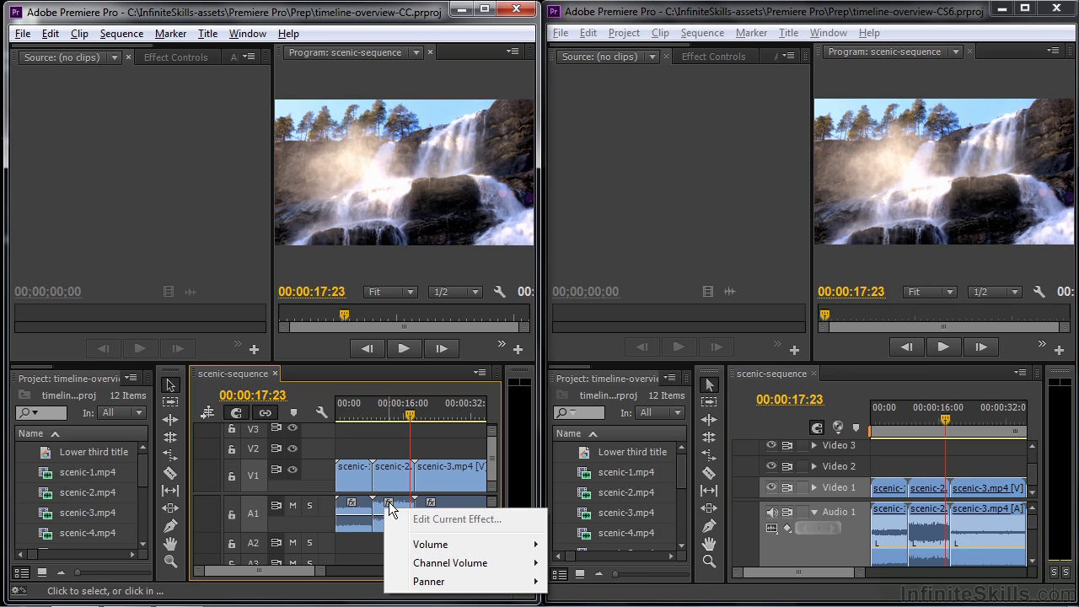
{"action": "mouse_move", "coordinate": [427, 546]}
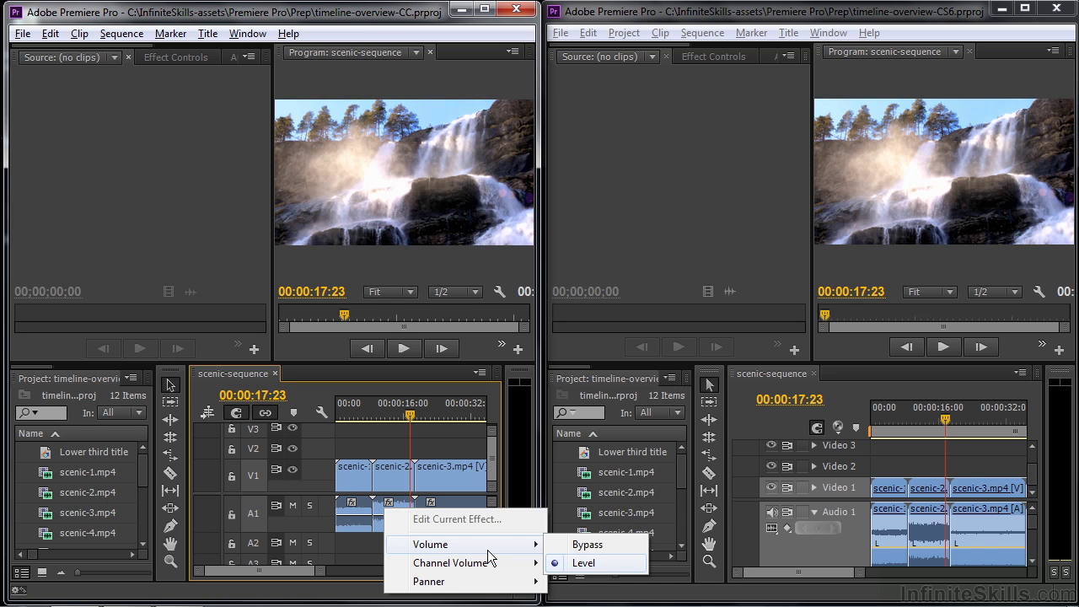
{"action": "left_click", "coordinate": [376, 513]}
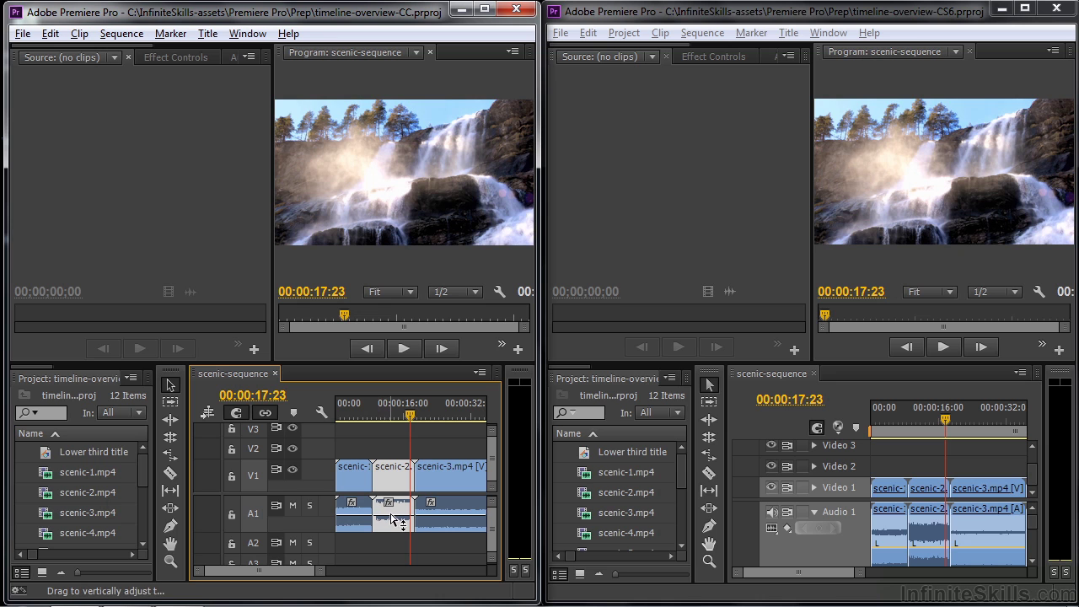
{"action": "mouse_move", "coordinate": [393, 518]}
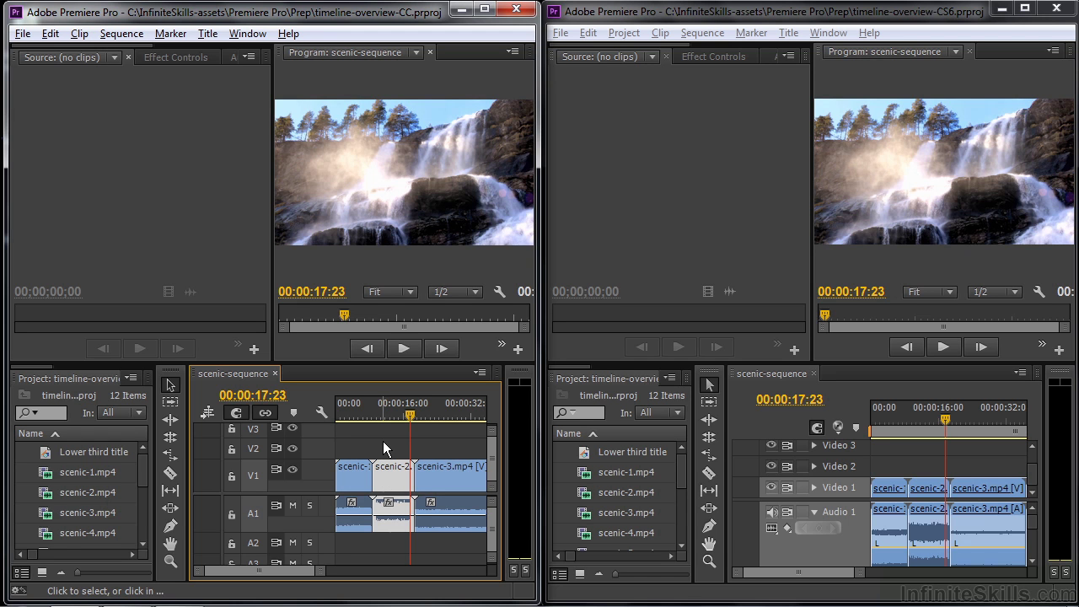
Step: Zoom the CC timeline in twice, check scenic-2's Opacity property, and open the timeline display settings
{"action": "key", "text": "equal"}
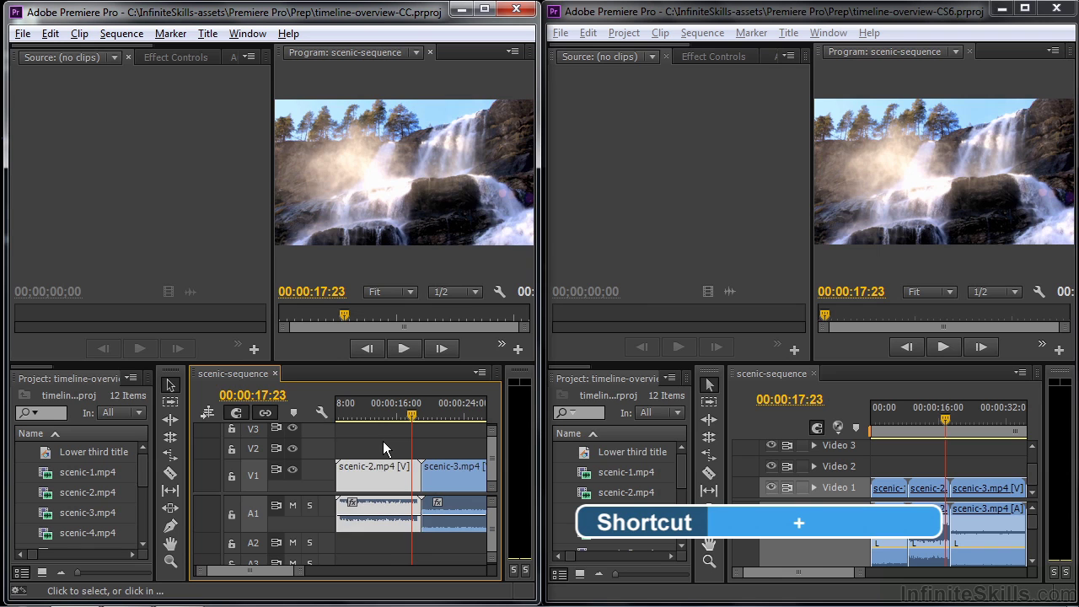
{"action": "key", "text": "equal"}
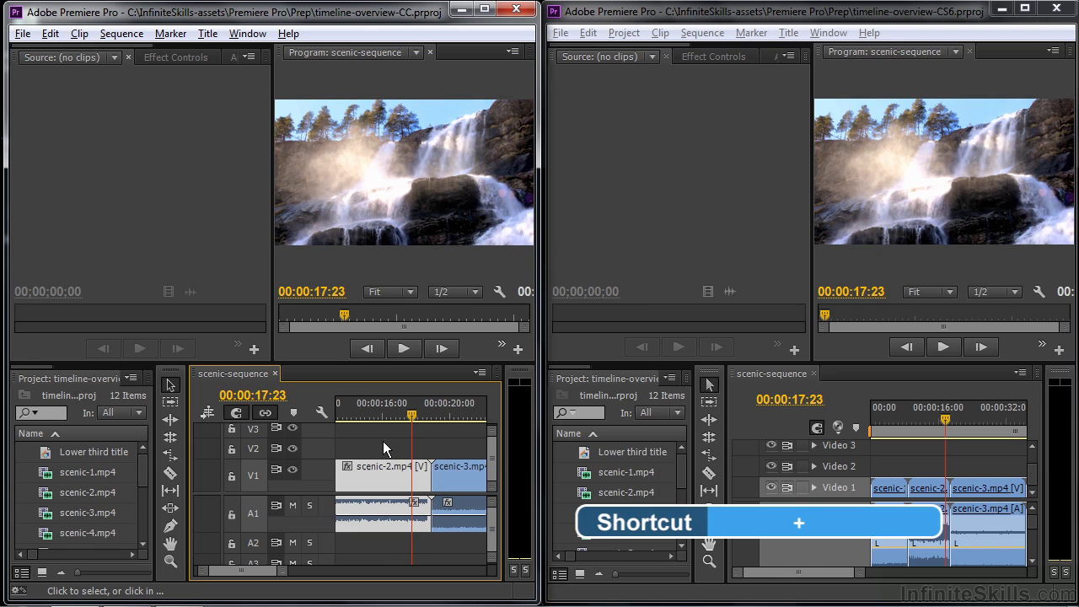
{"action": "left_click", "coordinate": [346, 467]}
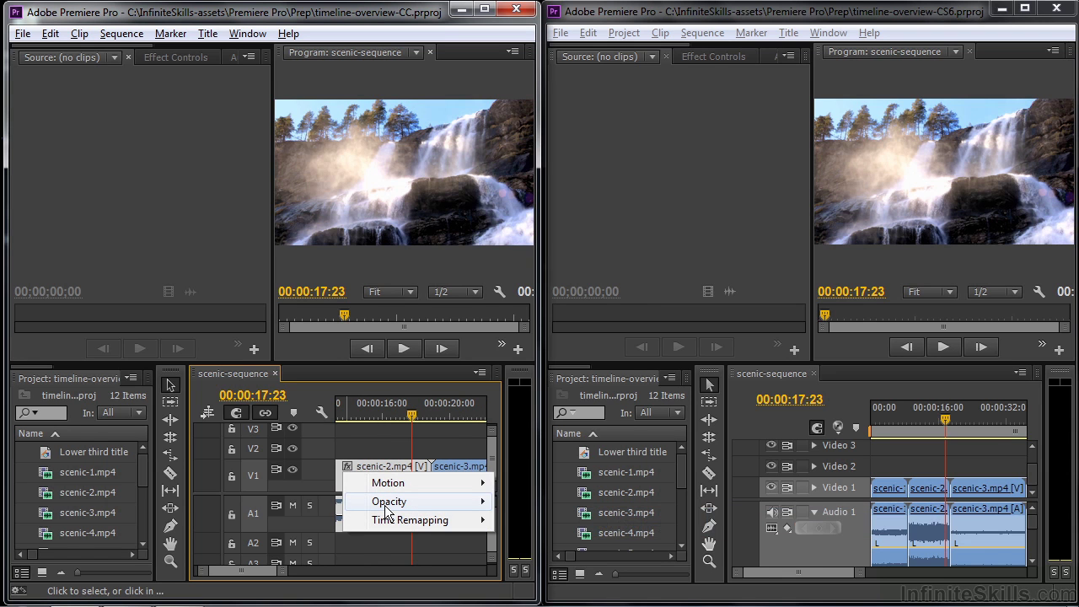
{"action": "left_click", "coordinate": [364, 450]}
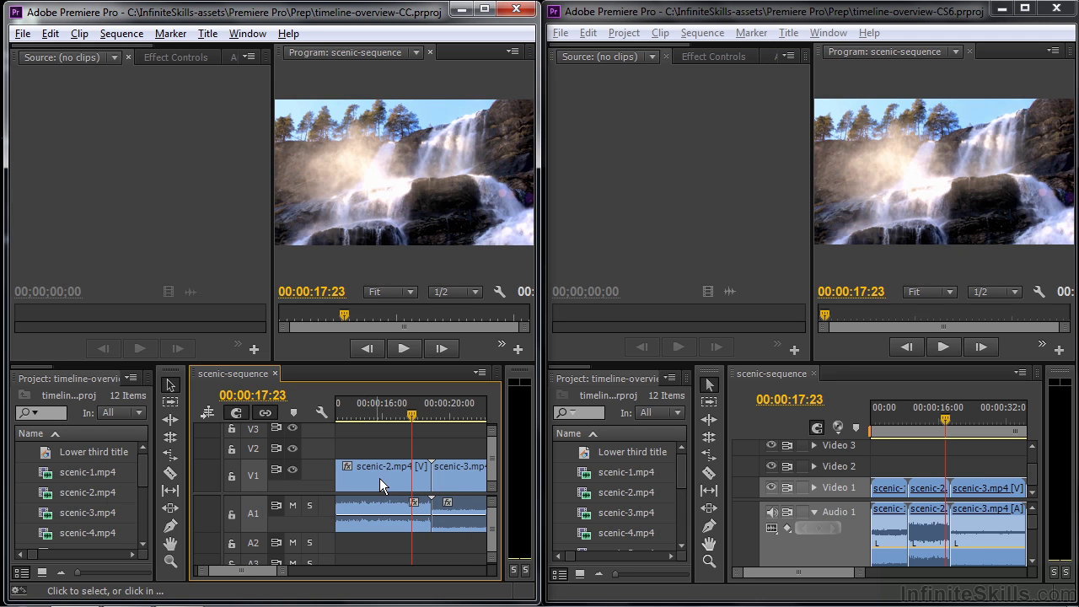
{"action": "left_click", "coordinate": [322, 412]}
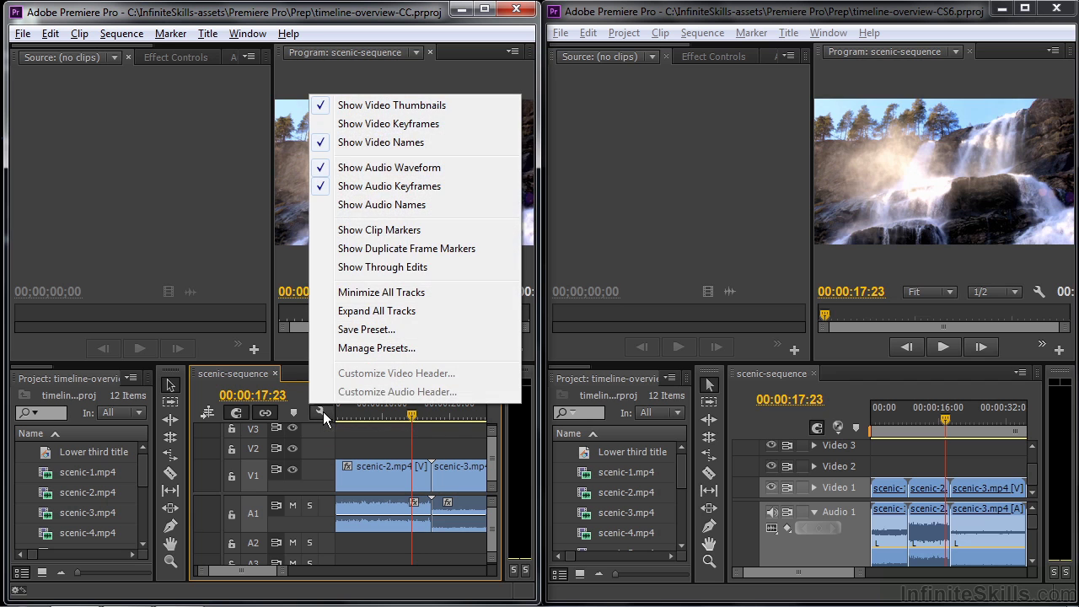
Step: Expand CS6 Video 1, then shorten it so Video 2 shows above it
{"action": "left_click", "coordinate": [749, 424]}
{"action": "left_click", "coordinate": [814, 488]}
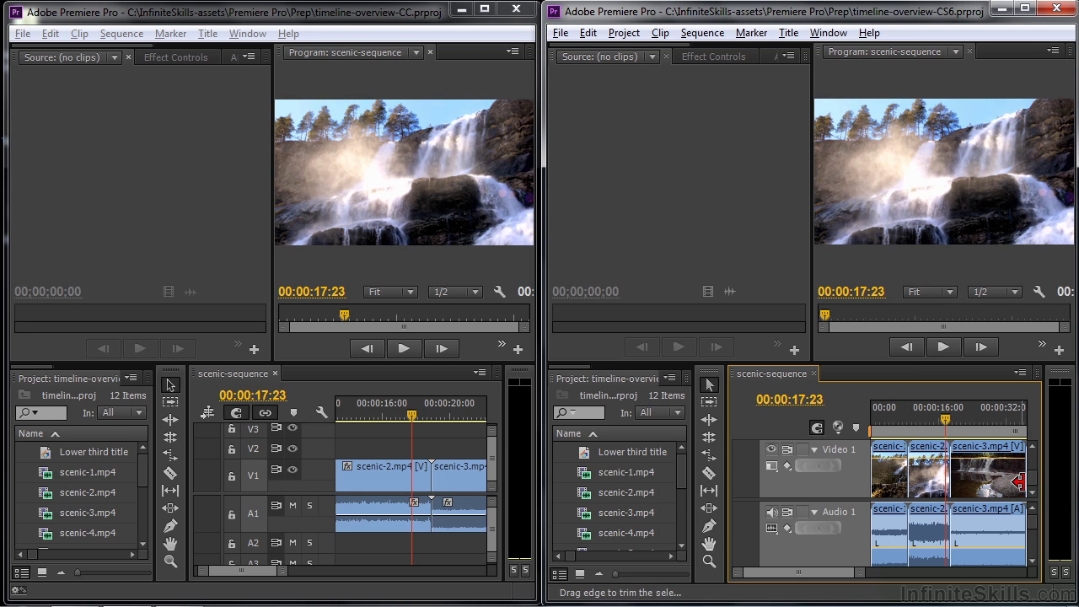
{"action": "scroll", "coordinate": [903, 455], "scroll_direction": "up", "scroll_amount": 1}
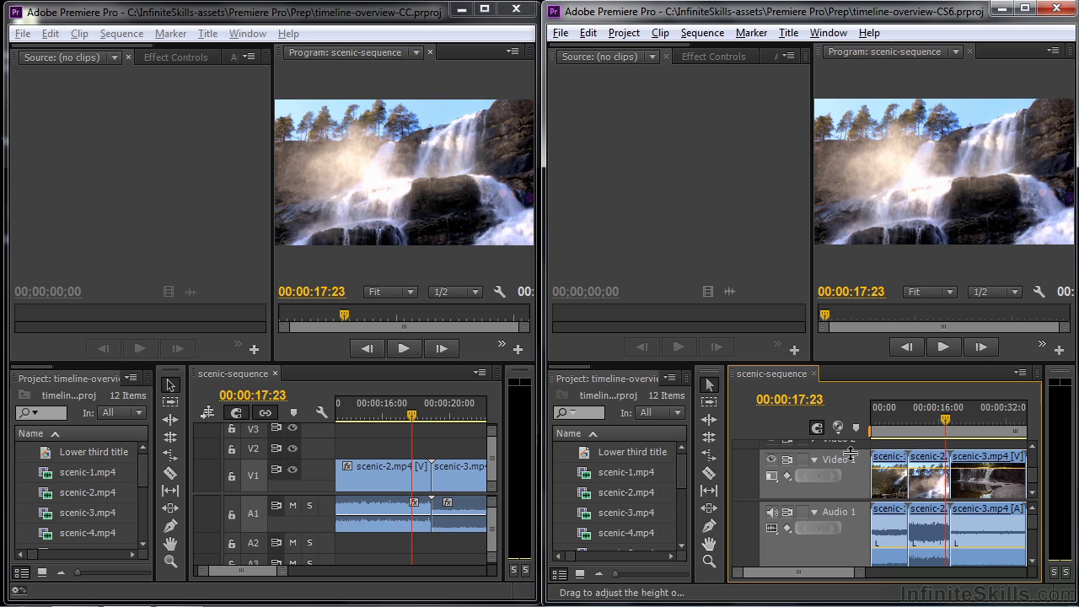
{"action": "left_click_drag", "start_coordinate": [850, 452], "coordinate": [853, 468]}
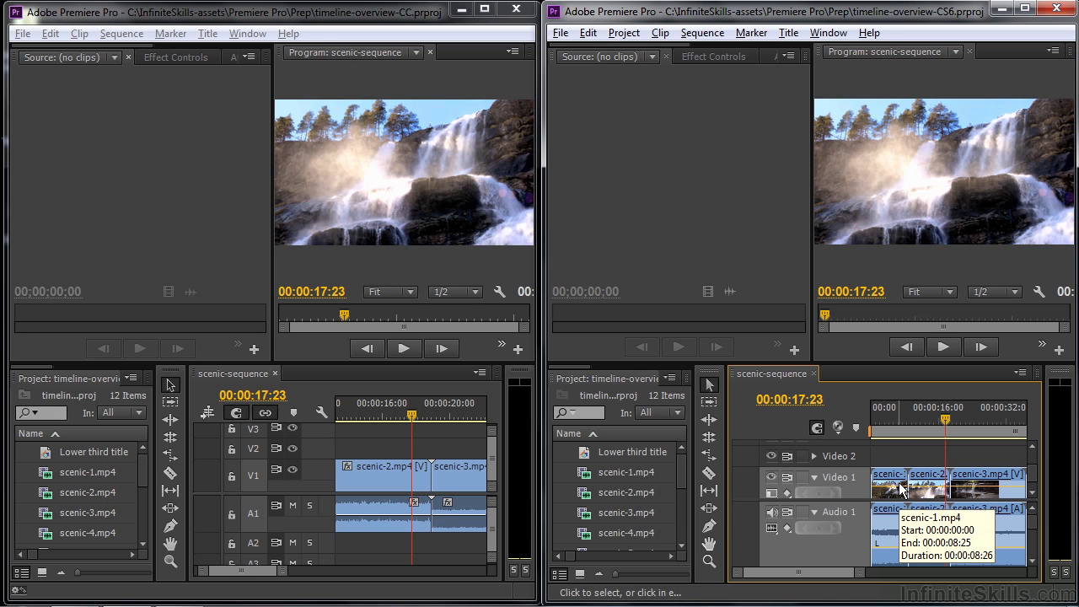
{"action": "scroll", "coordinate": [1035, 487], "scroll_direction": "down", "scroll_amount": 1}
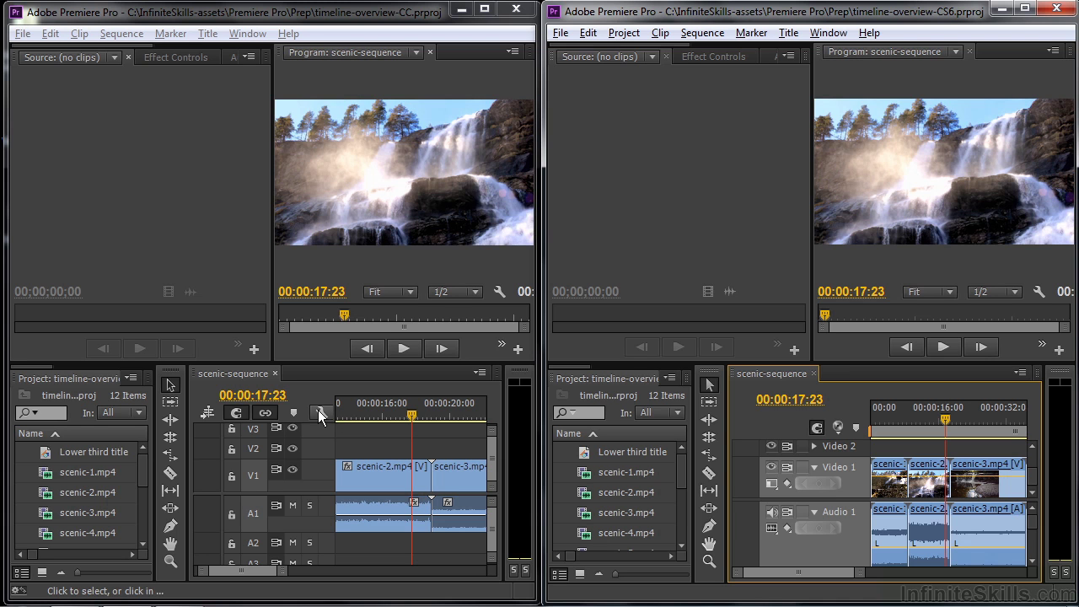
Step: Hide Video 1's keyframes, then switch back to Show Keyframes
{"action": "left_click", "coordinate": [788, 485]}
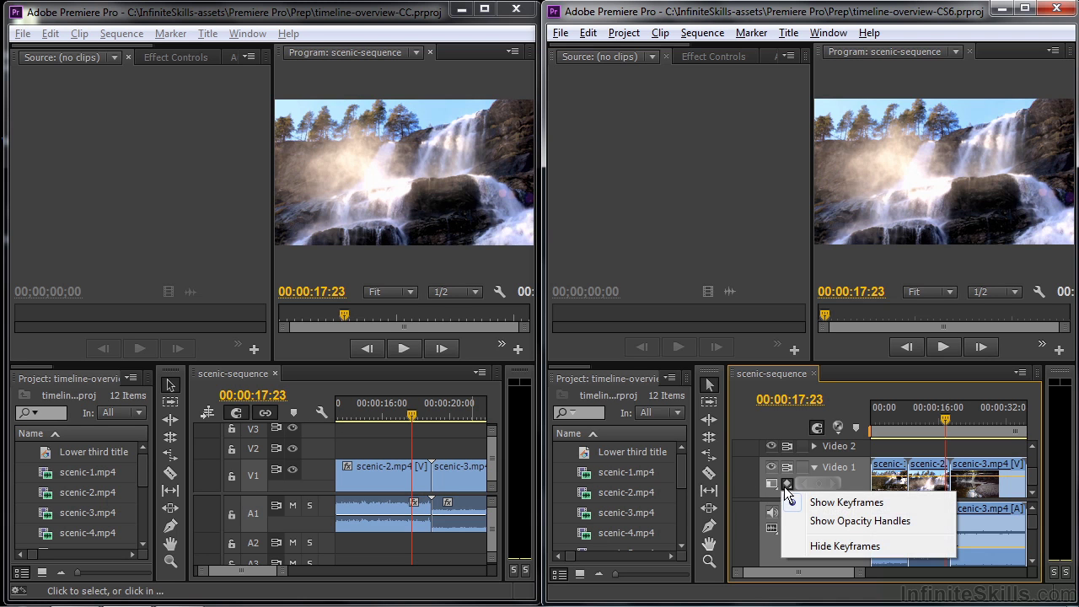
{"action": "left_click", "coordinate": [845, 546]}
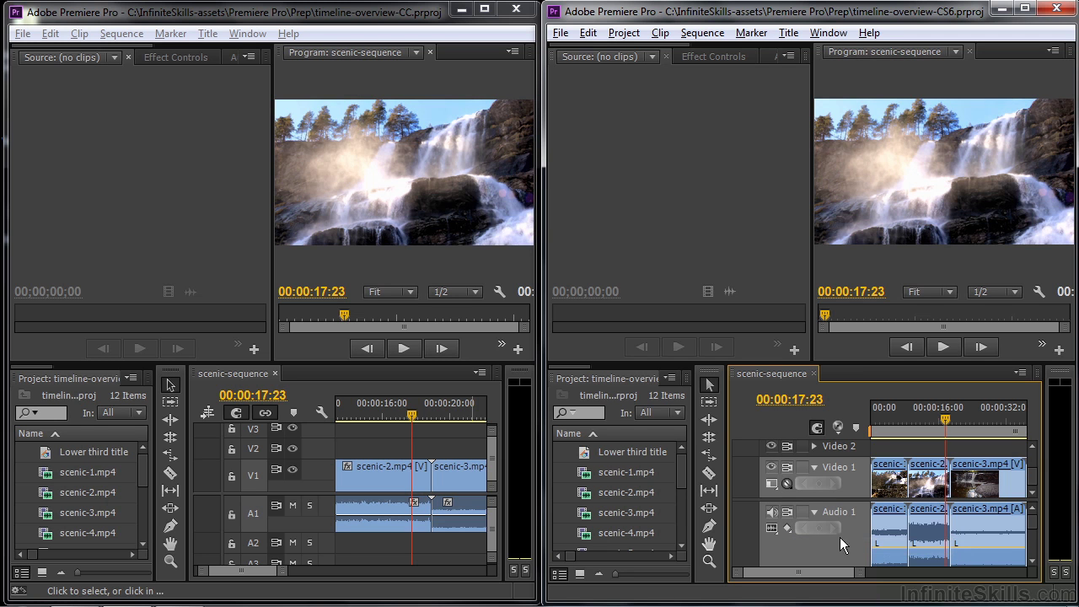
{"action": "left_click", "coordinate": [785, 482]}
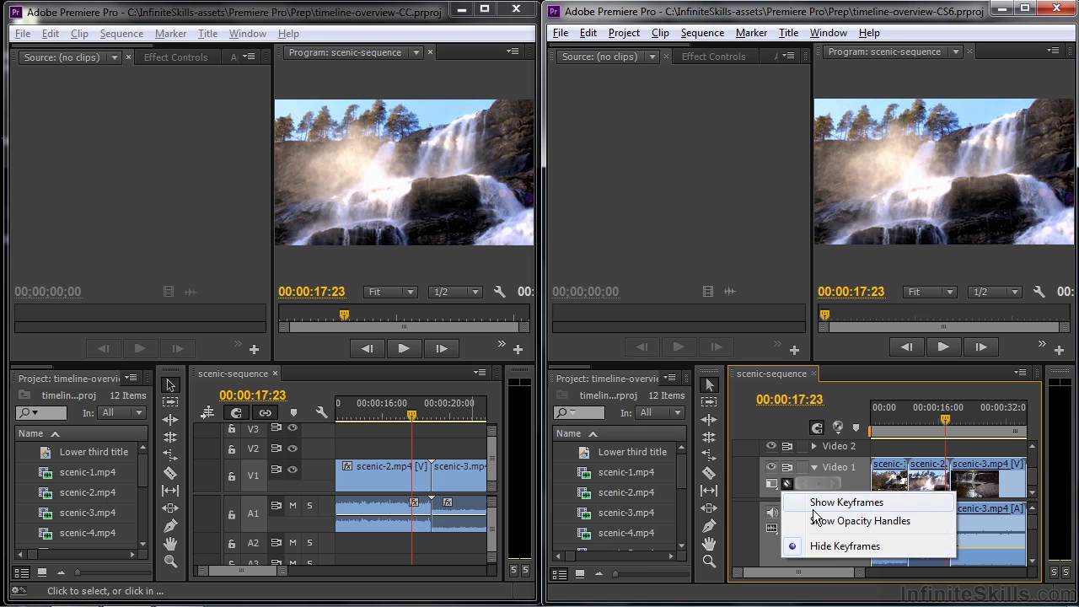
{"action": "left_click", "coordinate": [817, 502]}
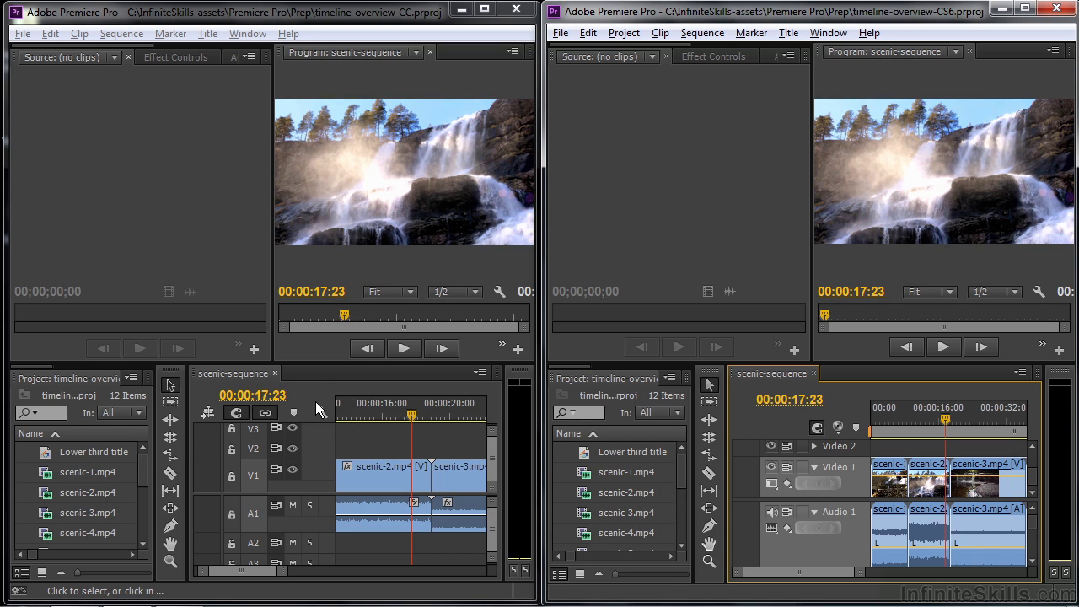
Step: Select scenic-1 in CS6 and scenic-2 in CC, then trim scenic-2's start in CS6 and restore it
{"action": "left_click", "coordinate": [897, 474]}
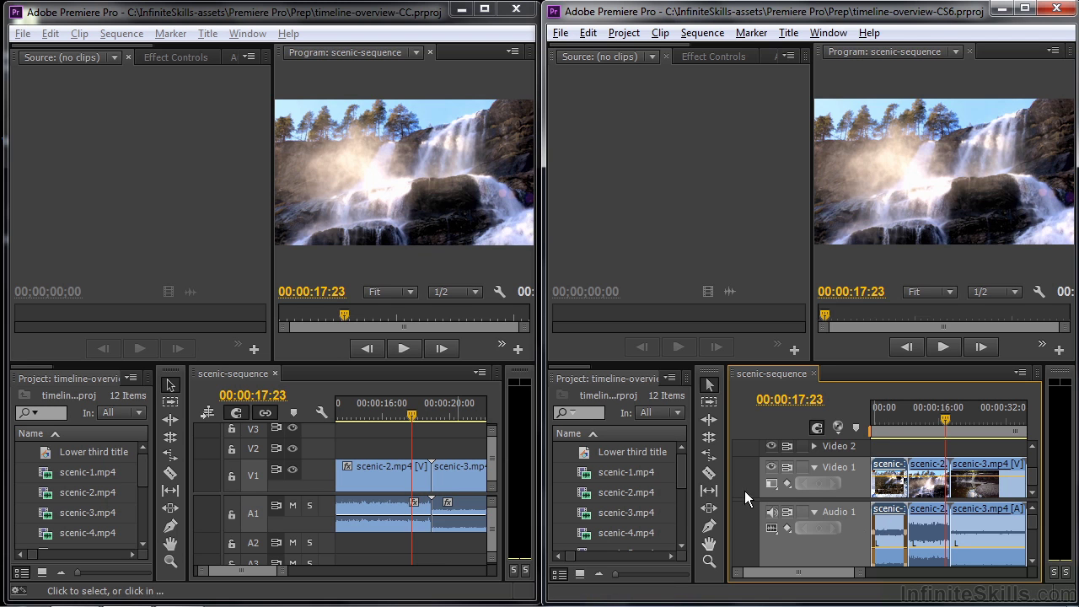
{"action": "left_click", "coordinate": [369, 471]}
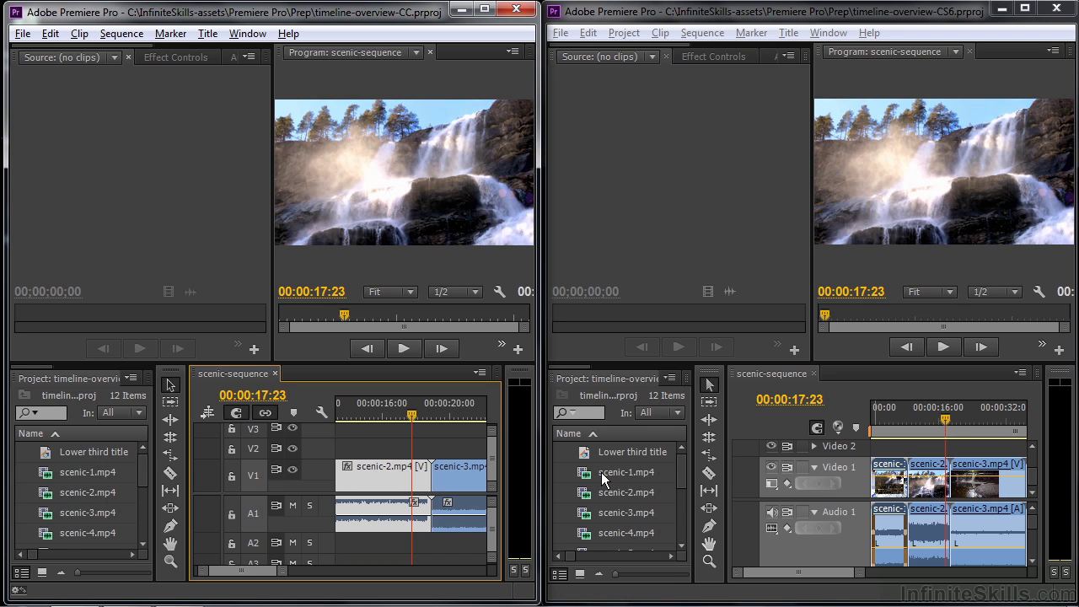
{"action": "mouse_move", "coordinate": [599, 478]}
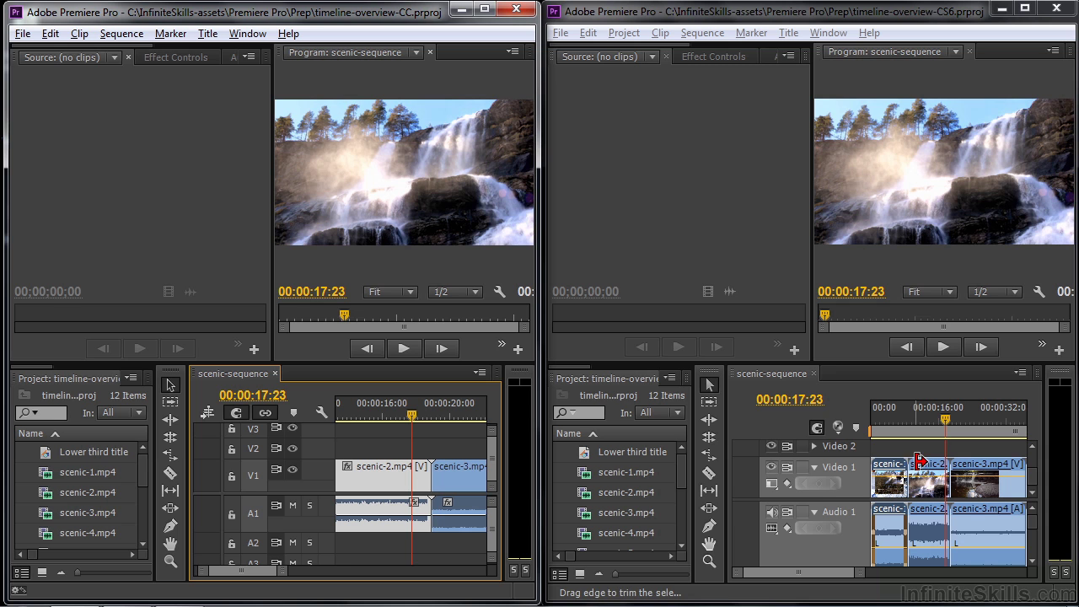
{"action": "left_click_drag", "start_coordinate": [917, 470], "coordinate": [925, 469]}
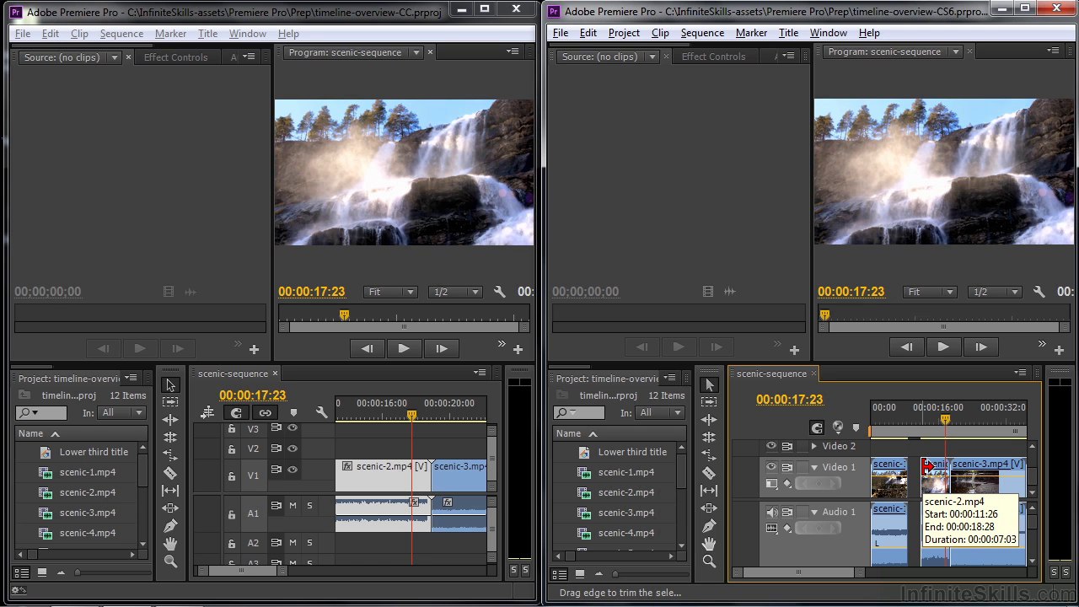
{"action": "left_click_drag", "start_coordinate": [926, 466], "coordinate": [911, 466]}
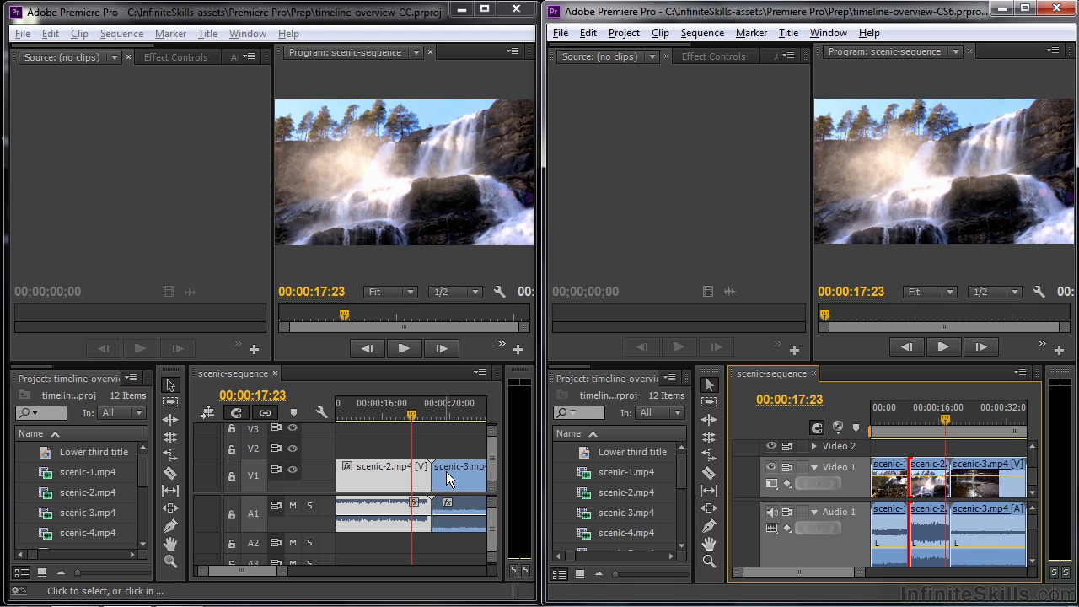
Step: Toggle CS6 Audio 1's track output off and on, then collapse Audio 1 to reveal Audio 2 and 3
{"action": "left_click", "coordinate": [771, 512]}
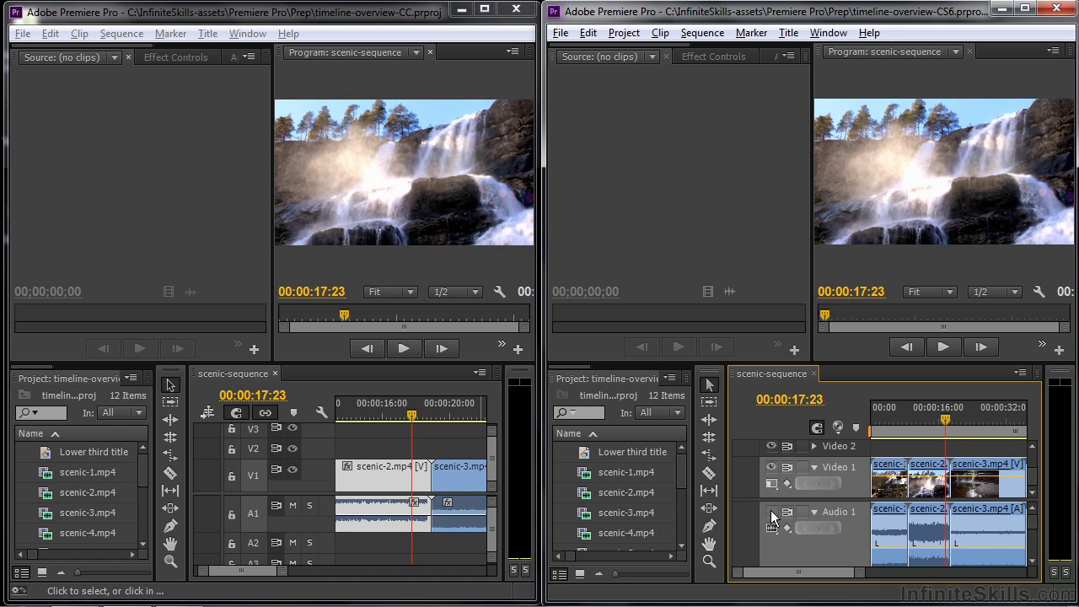
{"action": "left_click", "coordinate": [771, 514]}
{"action": "left_click", "coordinate": [814, 511]}
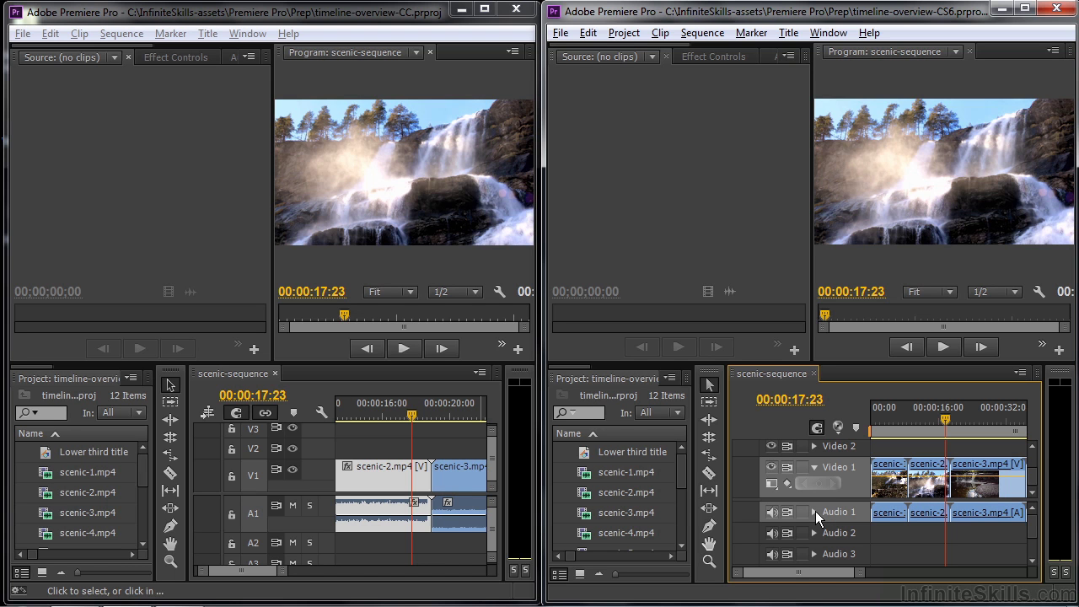
Step: Mute audio track A1 in CC and toggle its solo on and off
{"action": "left_click", "coordinate": [292, 506]}
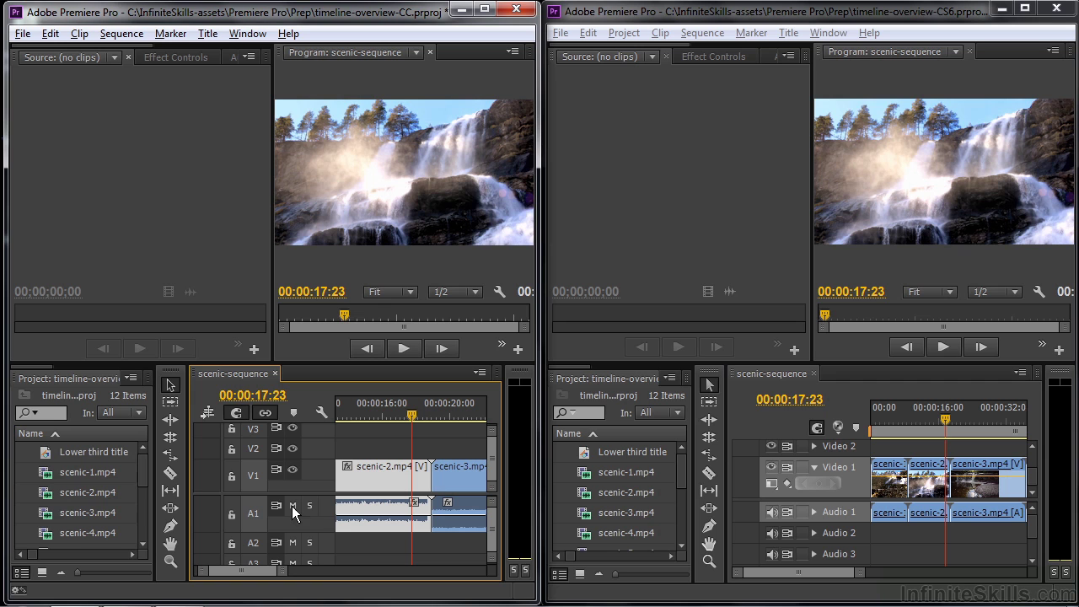
{"action": "left_click", "coordinate": [310, 505]}
{"action": "left_click", "coordinate": [309, 505]}
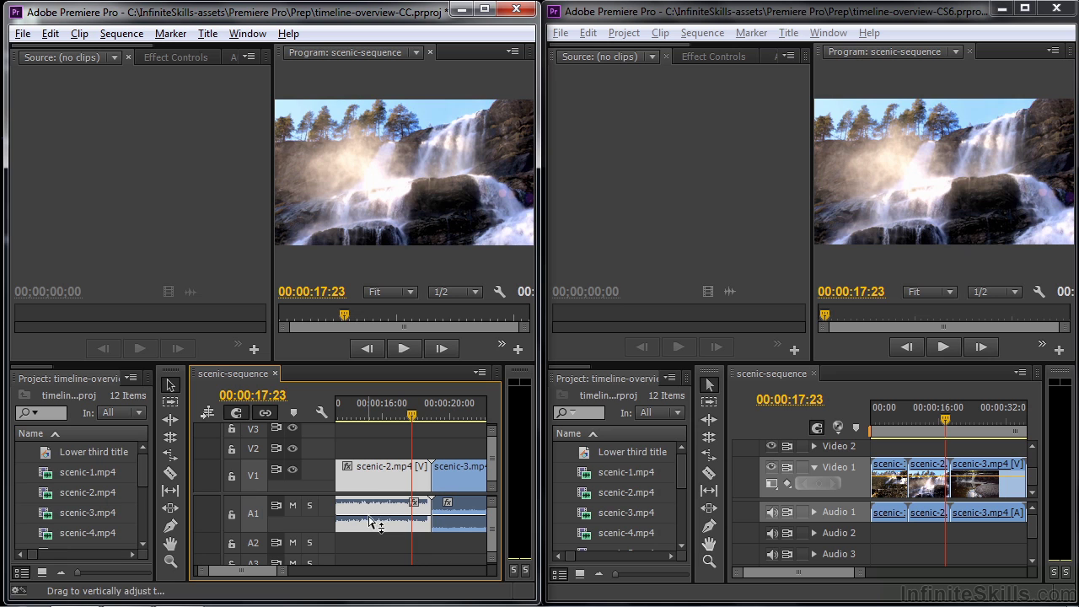
{"action": "mouse_move", "coordinate": [372, 484]}
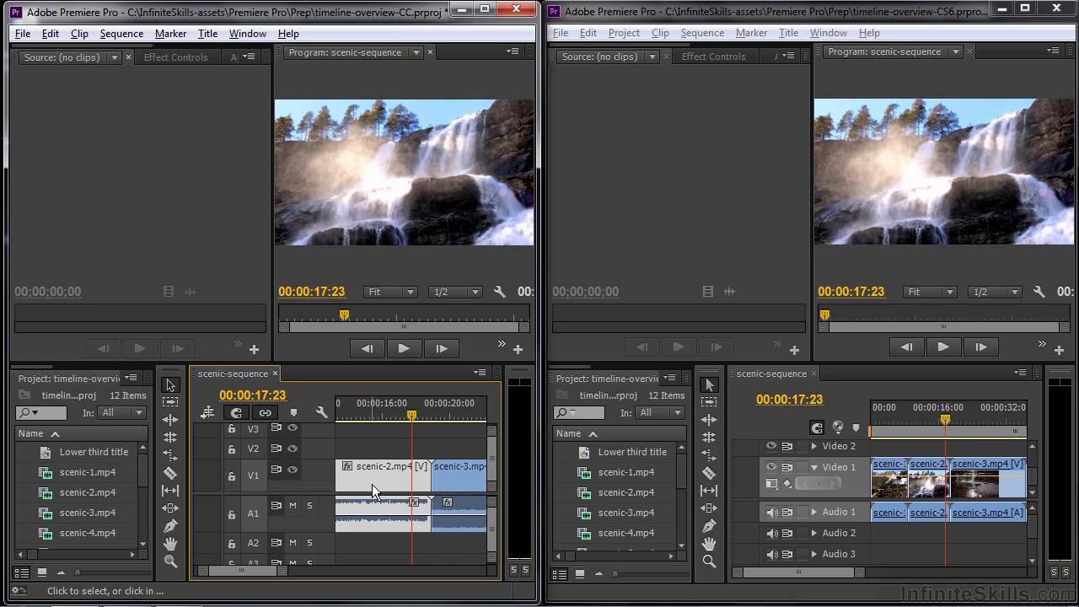
Step: Show the Unlink option on a CS6 clip's context menu, then dismiss it without unlinking
{"action": "left_click", "coordinate": [886, 469]}
{"action": "right_click", "coordinate": [887, 468]}
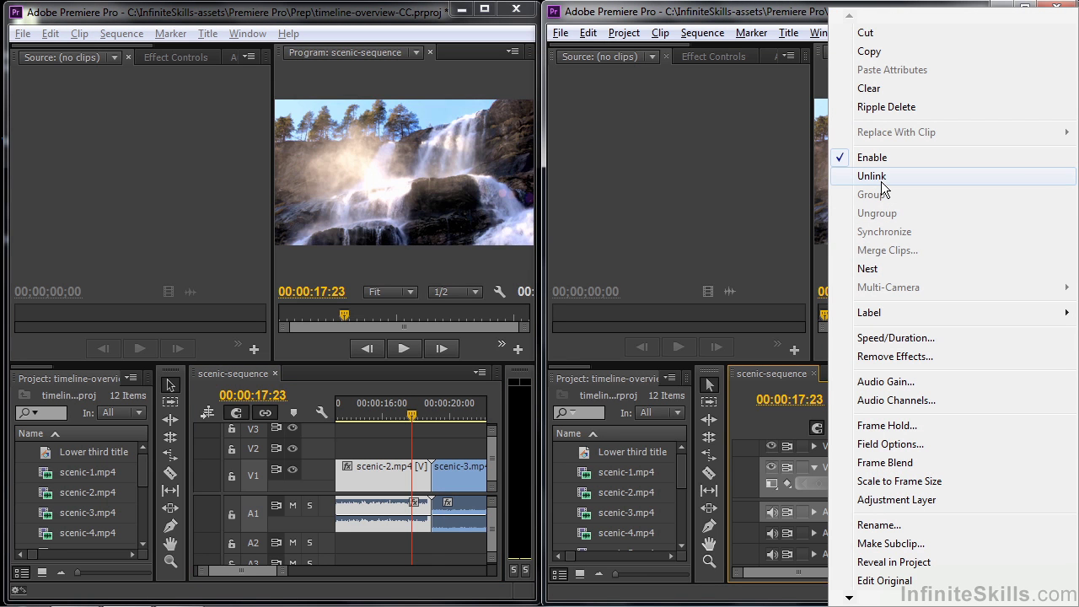
{"action": "left_click", "coordinate": [735, 425]}
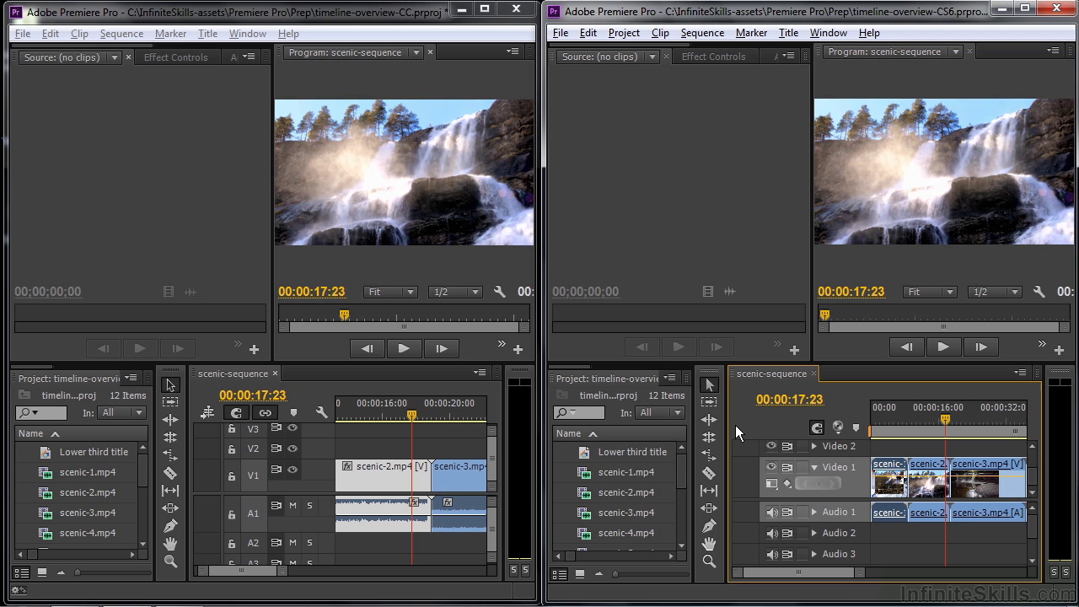
Step: Turn off Linked Selection in CC, move scenic-2's video alone to V2, and zoom out
{"action": "left_click", "coordinate": [267, 413]}
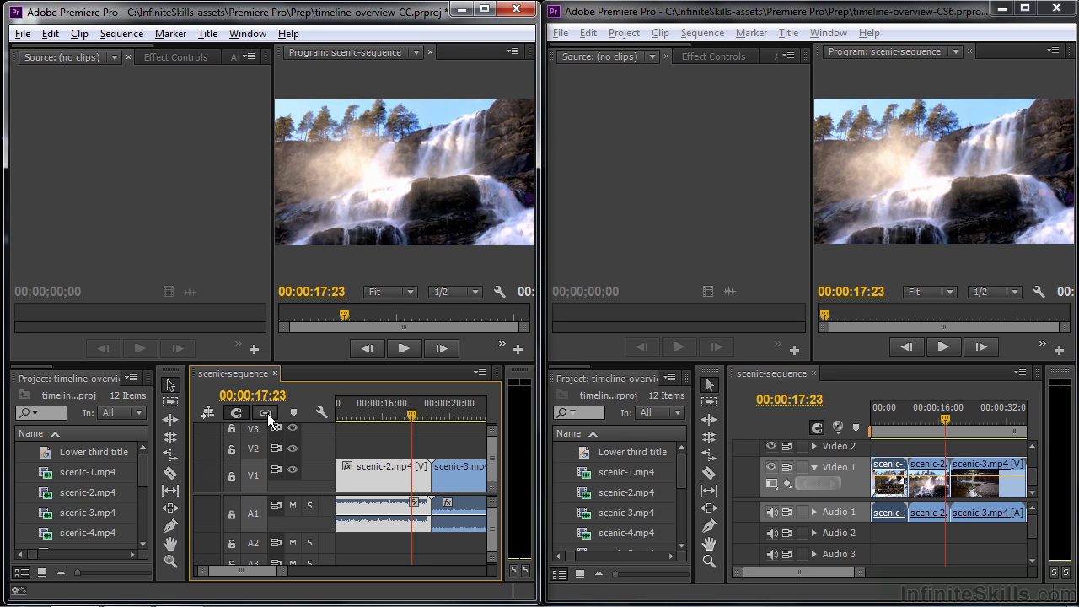
{"action": "left_click", "coordinate": [366, 444]}
{"action": "left_click", "coordinate": [371, 473]}
{"action": "left_click_drag", "start_coordinate": [372, 473], "coordinate": [427, 451]}
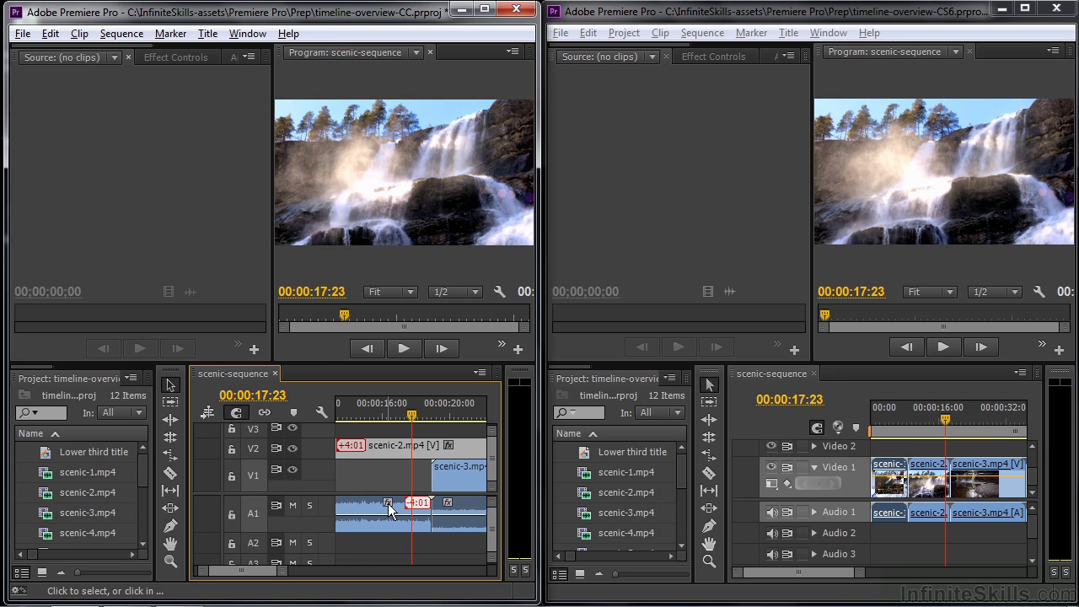
{"action": "key", "text": "minus"}
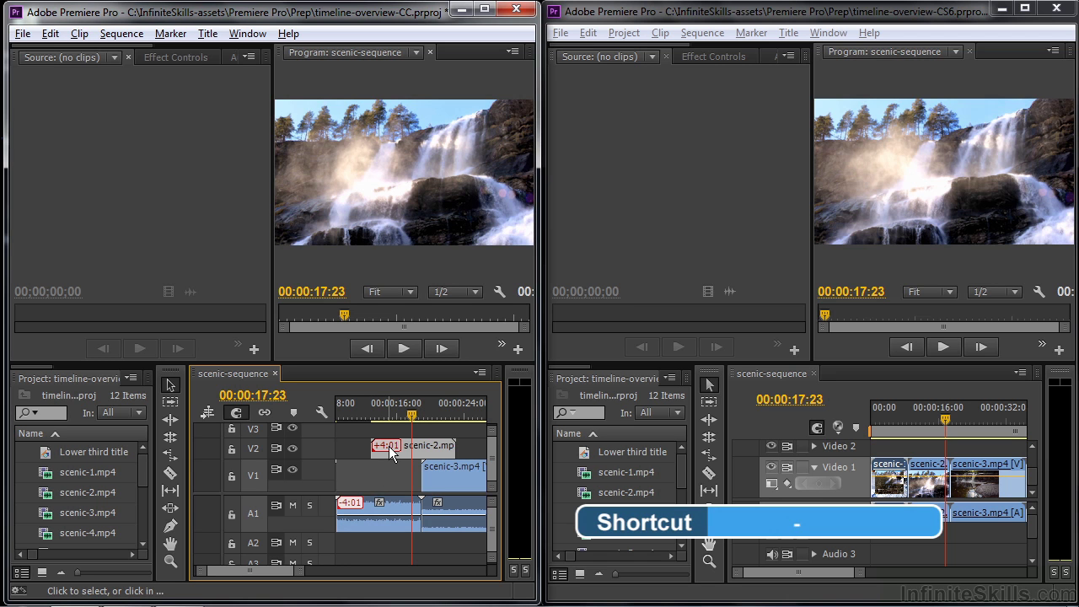
Step: Undo twice to put scenic-2's video back in sync on V1, then select its video and audio
{"action": "left_click_drag", "start_coordinate": [390, 453], "coordinate": [392, 488]}
{"action": "key", "text": "ctrl+z"}
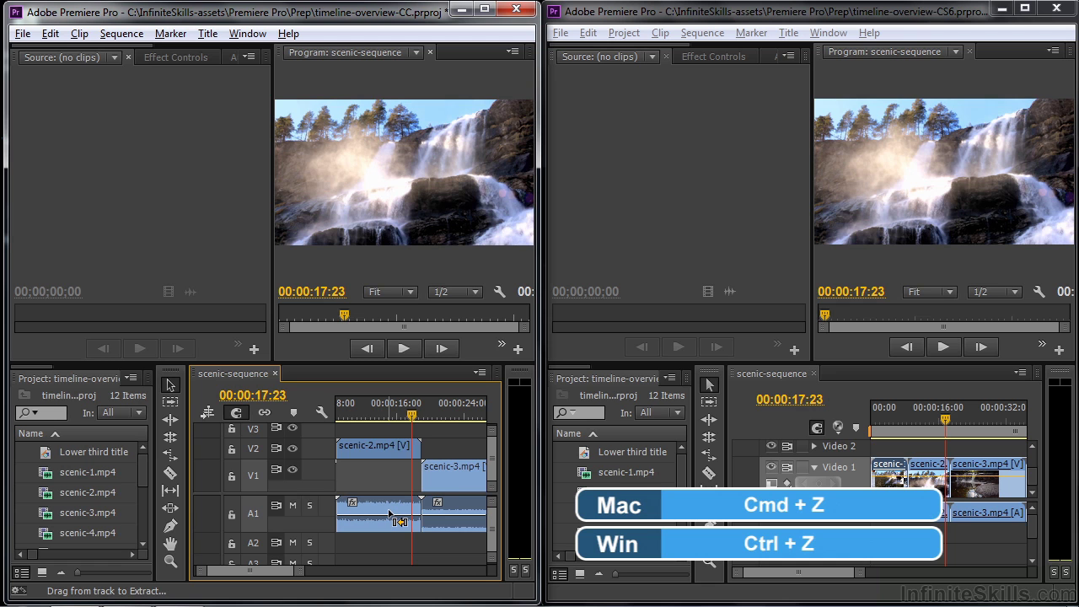
{"action": "key", "text": "ctrl+z"}
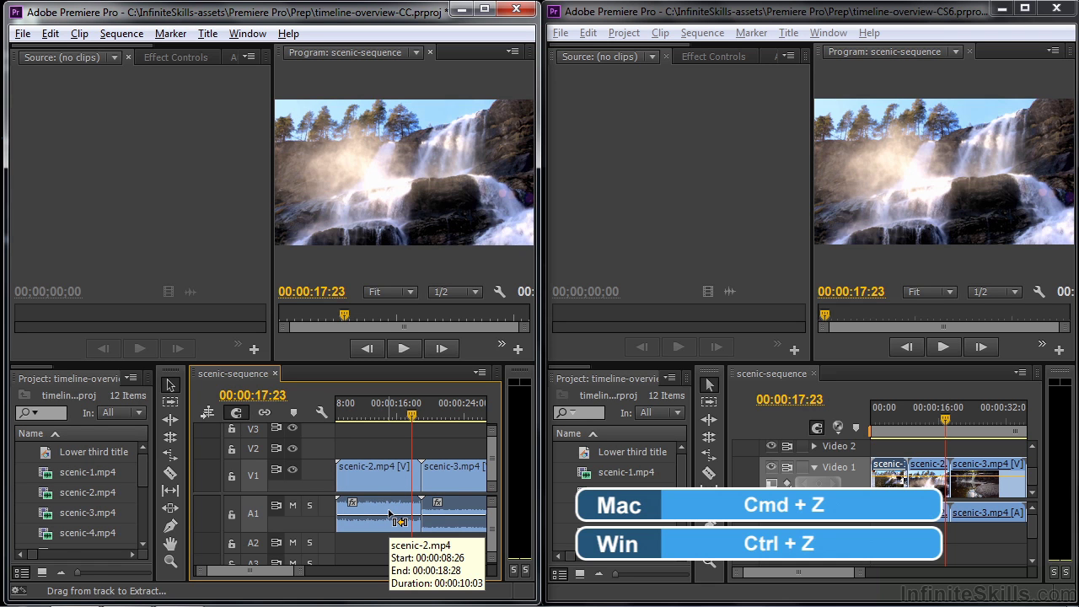
{"action": "left_click", "coordinate": [383, 482]}
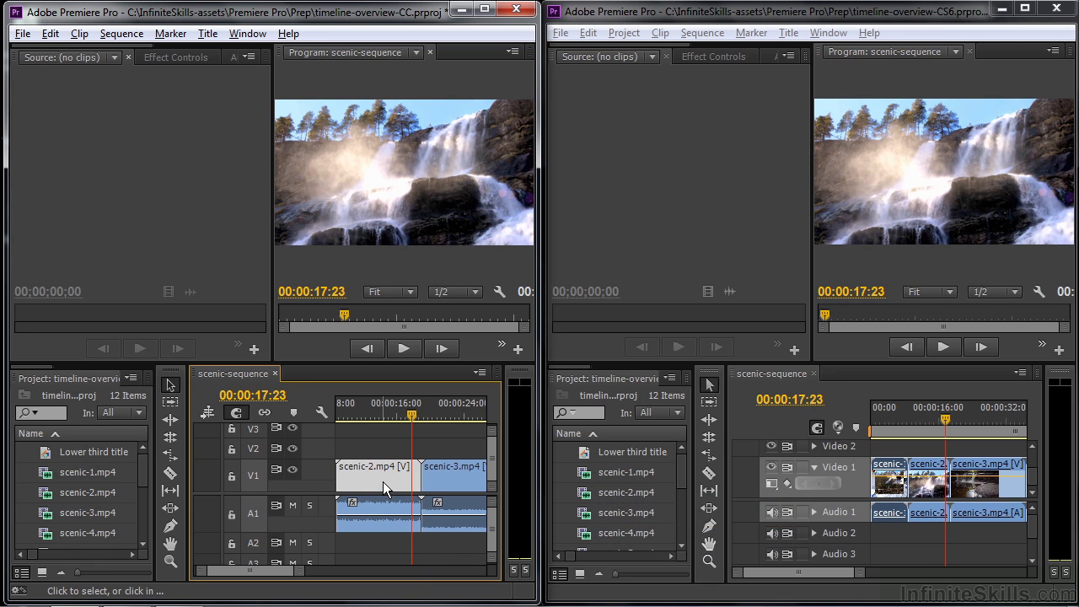
{"action": "left_click", "coordinate": [381, 503], "text": "shift"}
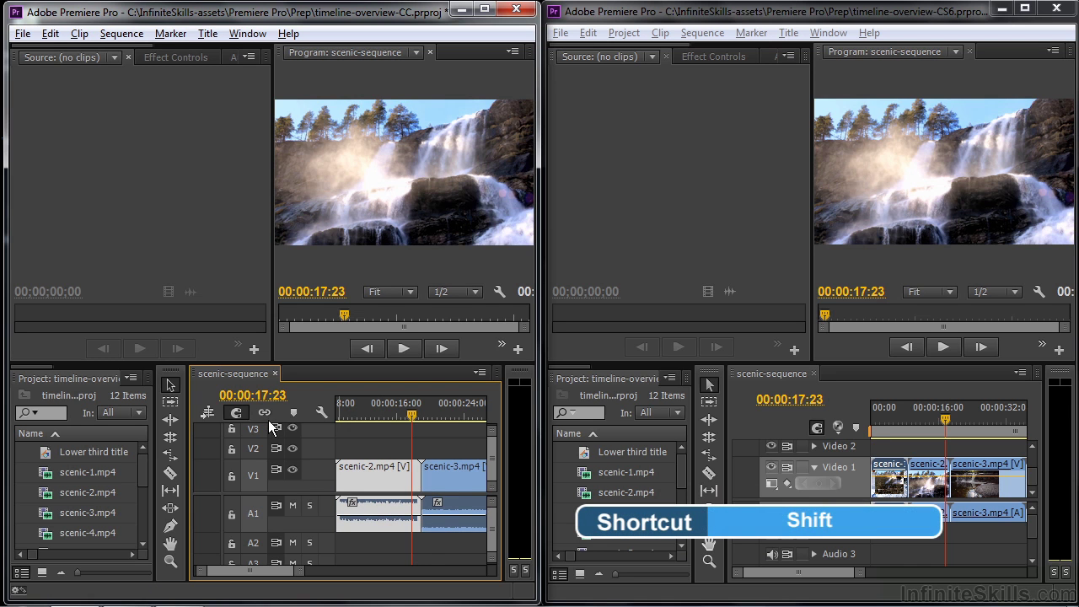